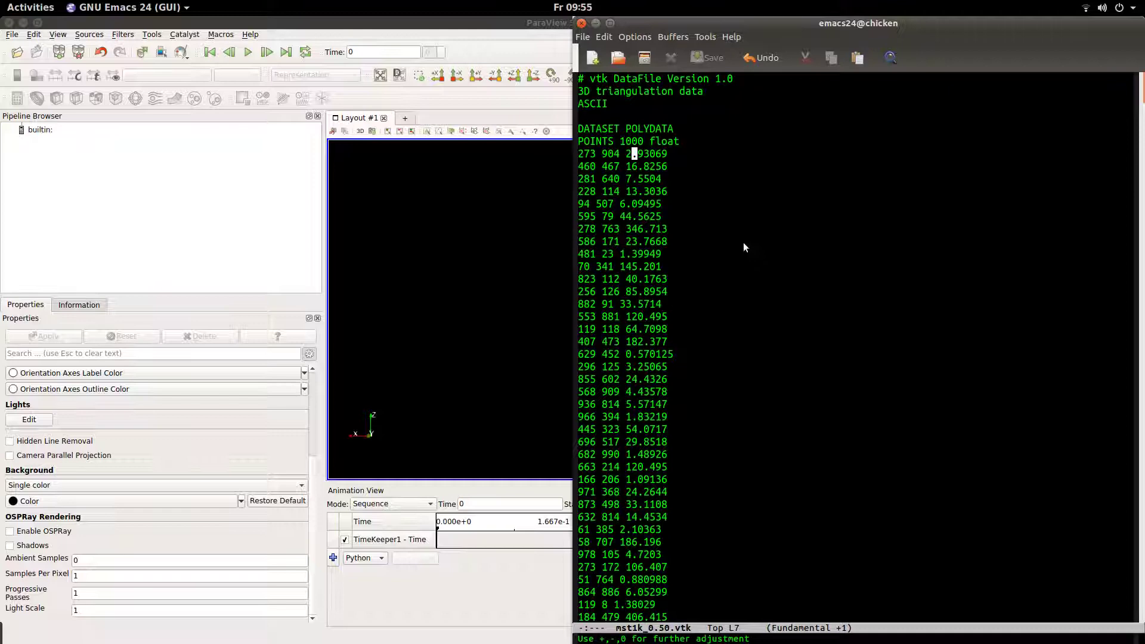
- Highlight the VTK file header: title, ASCII format, DATASET POLYDATA, 1000 float points, first z value
left_click_drag(579, 92, 717, 94)
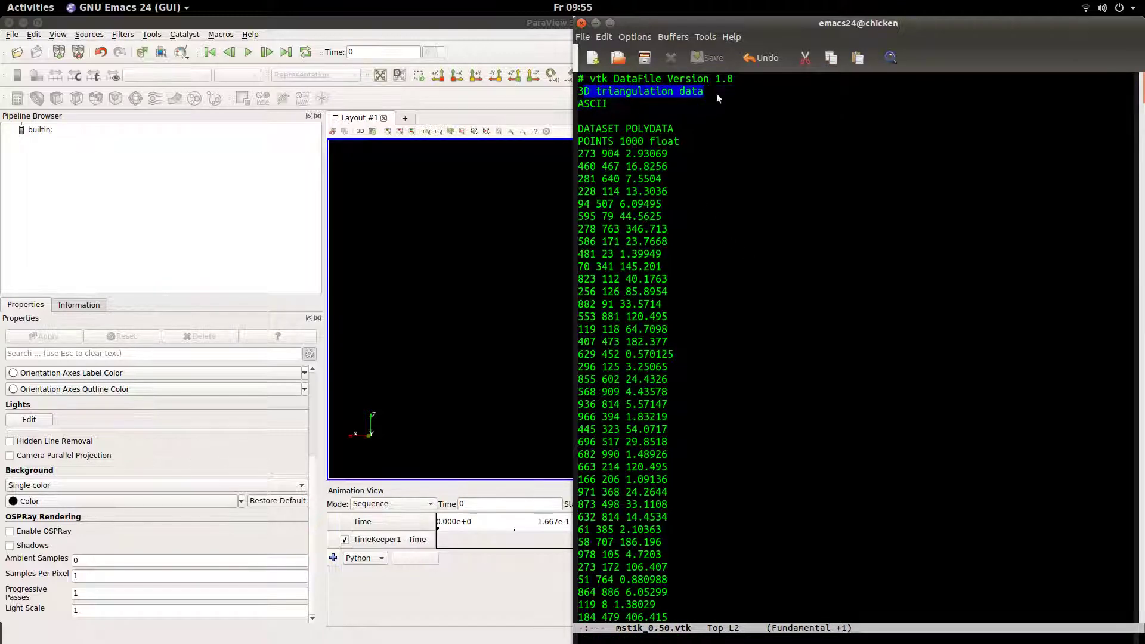
left_click_drag(578, 103, 613, 103)
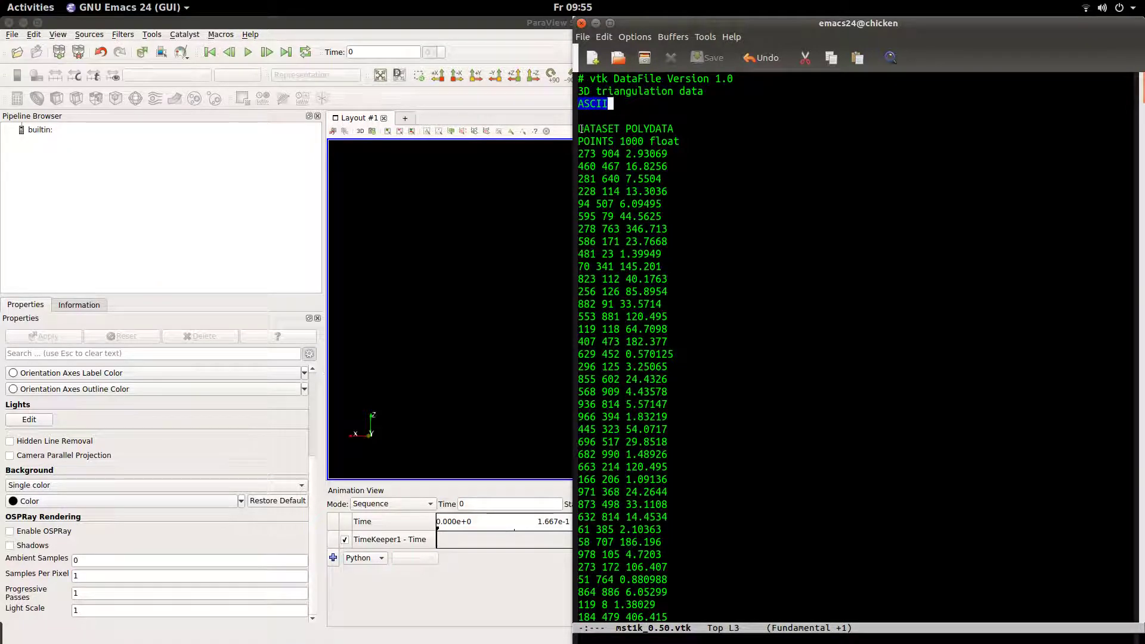
left_click_drag(578, 129, 680, 134)
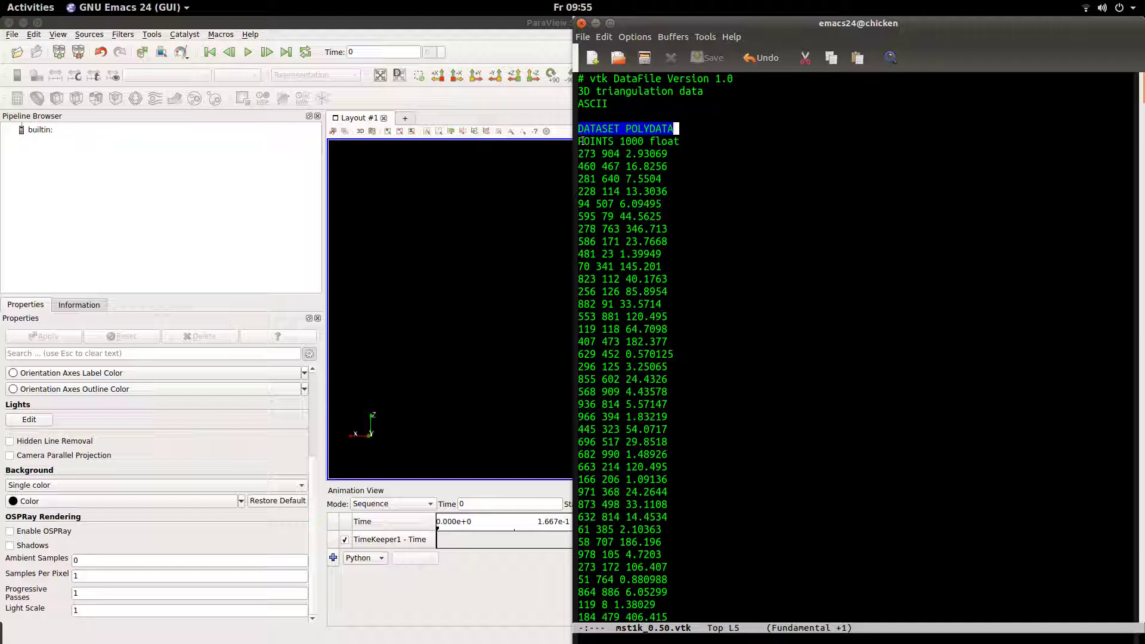
double_click(622, 141)
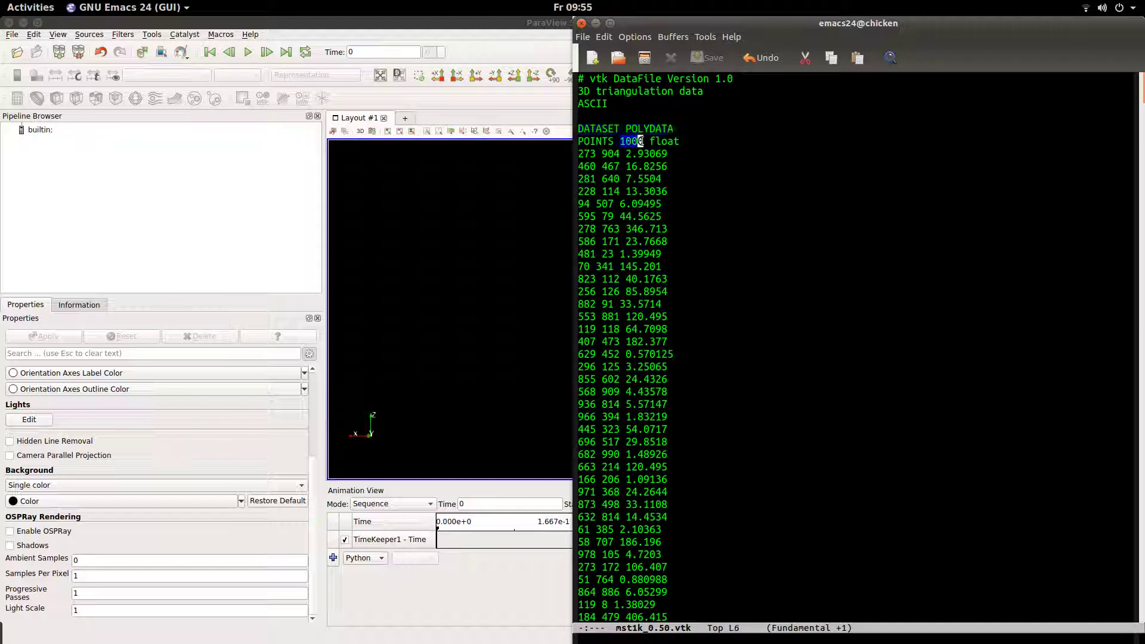
left_click_drag(656, 141, 674, 141)
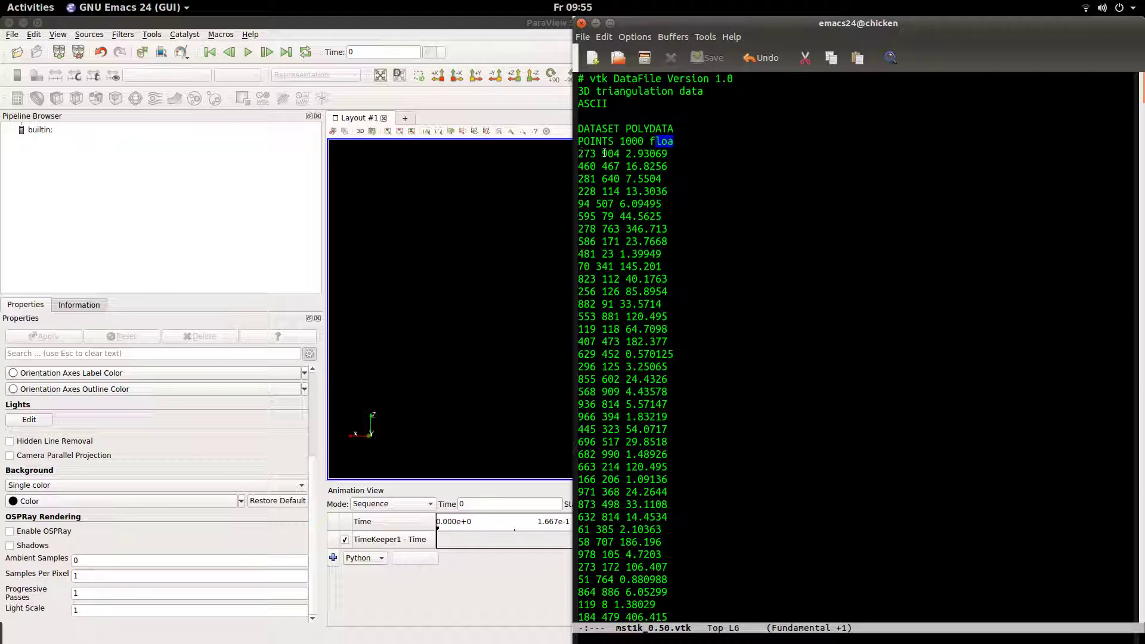
left_click_drag(626, 154, 652, 154)
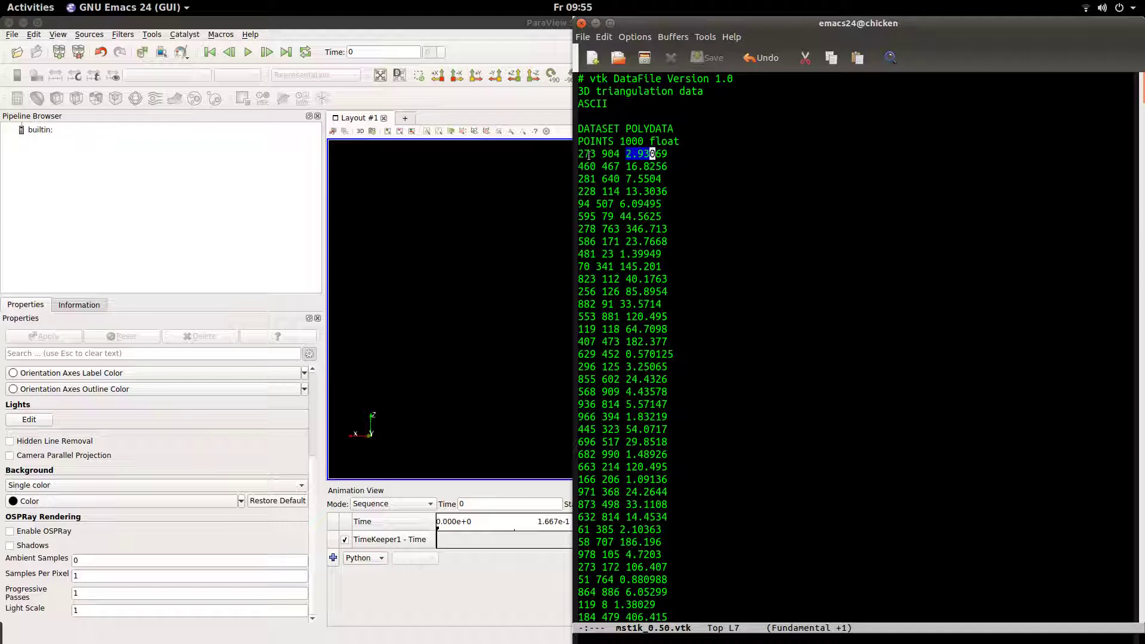
- Highlight the LINES section header with 999 lines and 2997 total indices
scroll(656, 380, "down", 20)
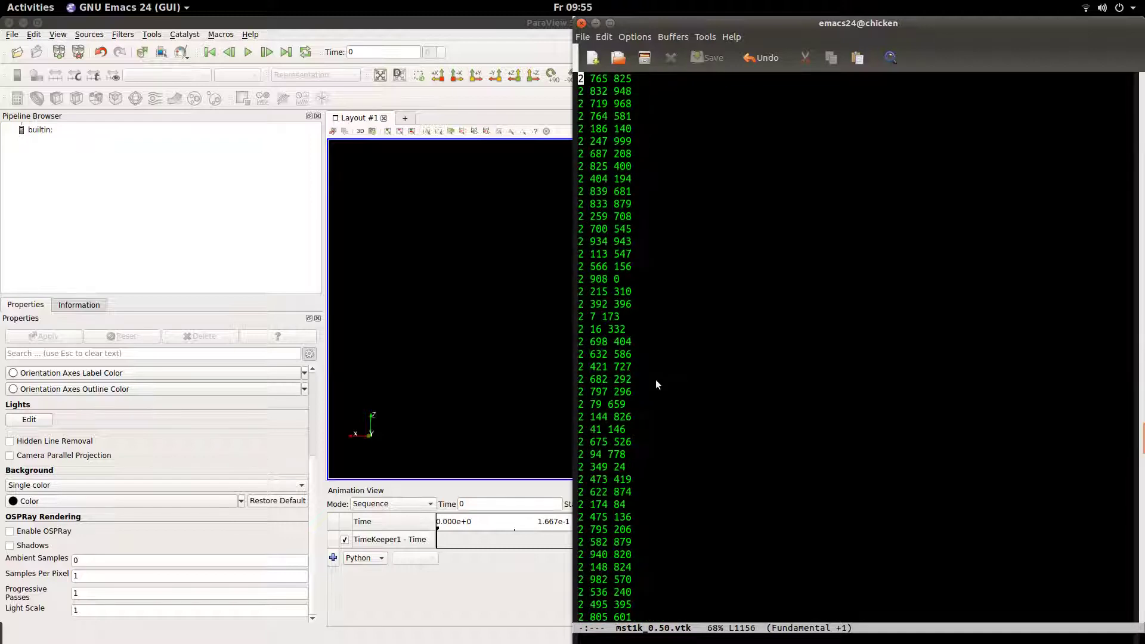
double_click(592, 154)
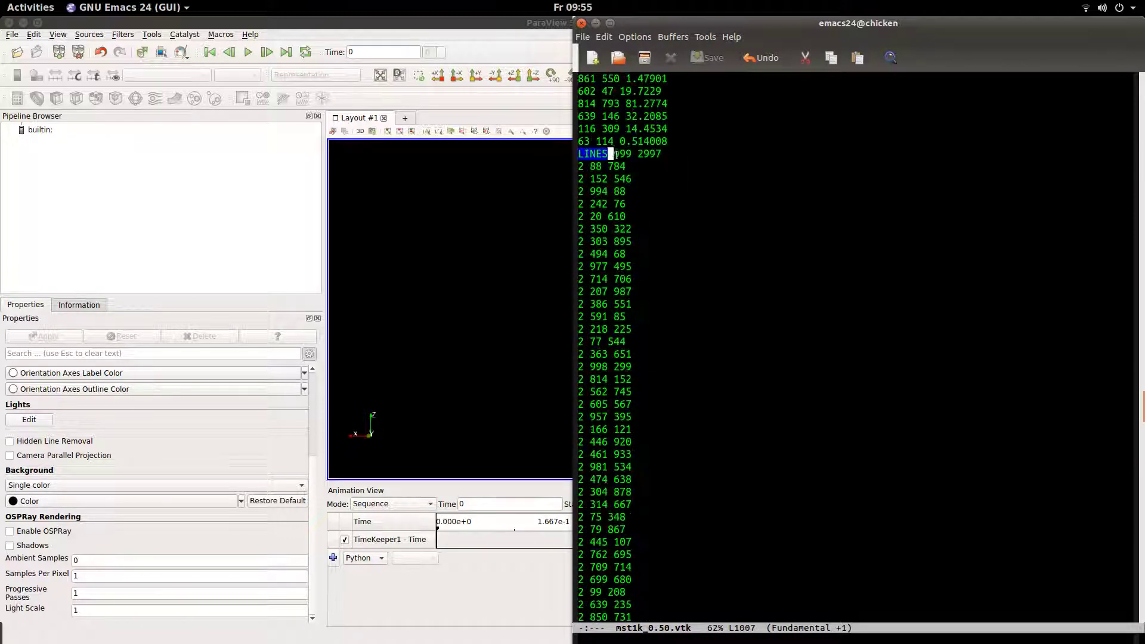
left_click_drag(615, 154, 634, 154)
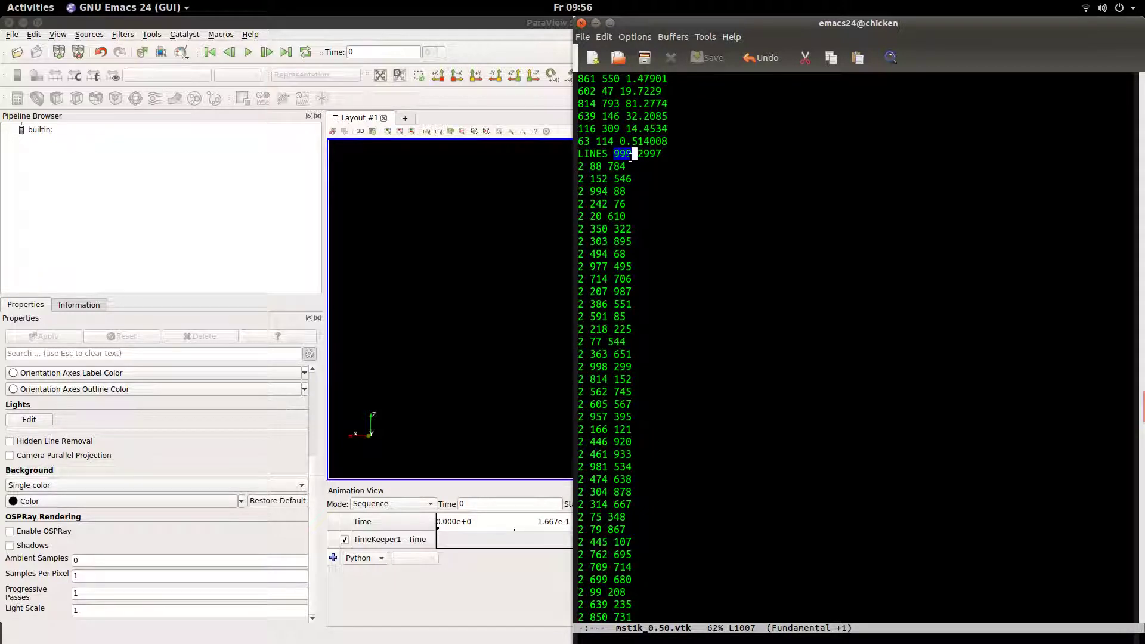
left_click_drag(638, 154, 664, 154)
- Point out point index 88, the 2997 index count, and each line's vertex count of 2
left_click(578, 167)
double_click(597, 166)
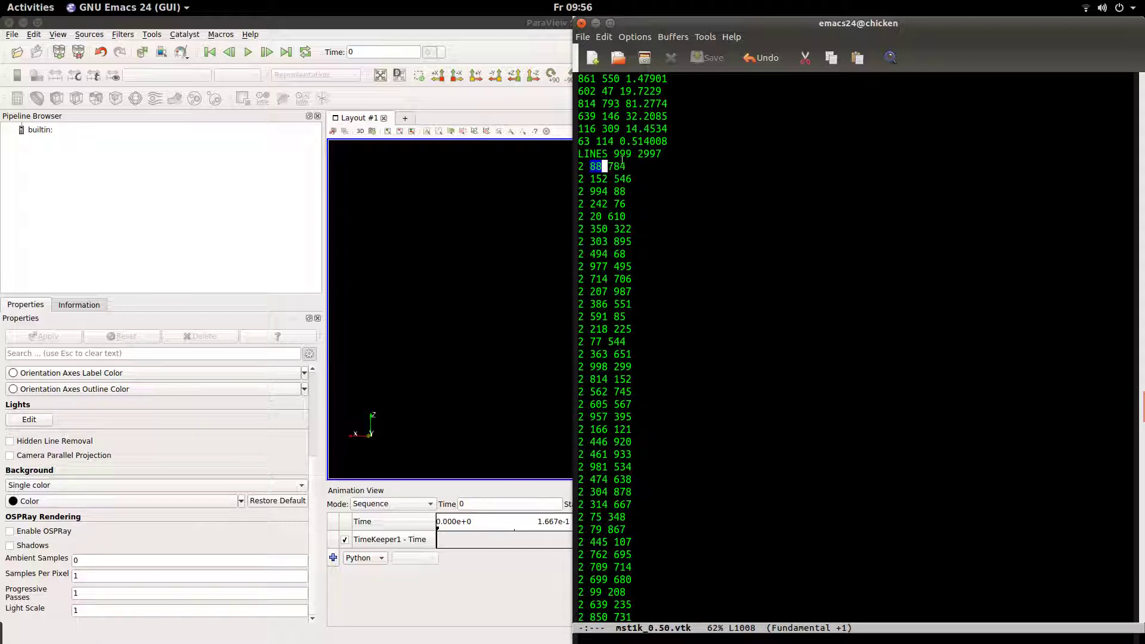
left_click(582, 167)
left_click_drag(638, 154, 665, 154)
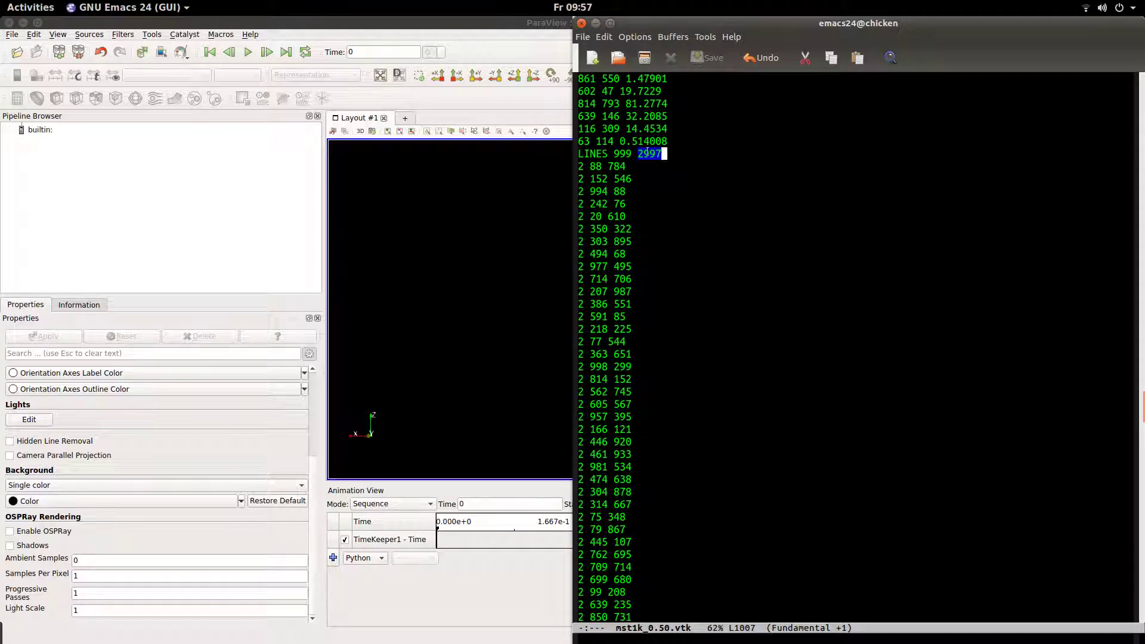
left_click_drag(579, 155, 612, 155)
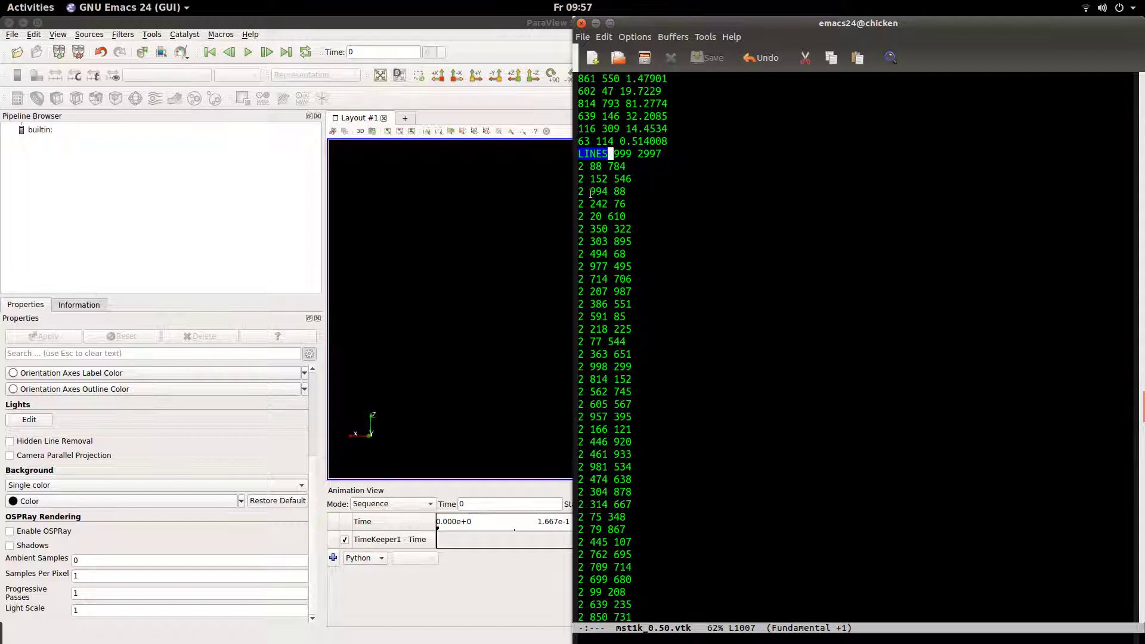
left_click_drag(579, 191, 586, 191)
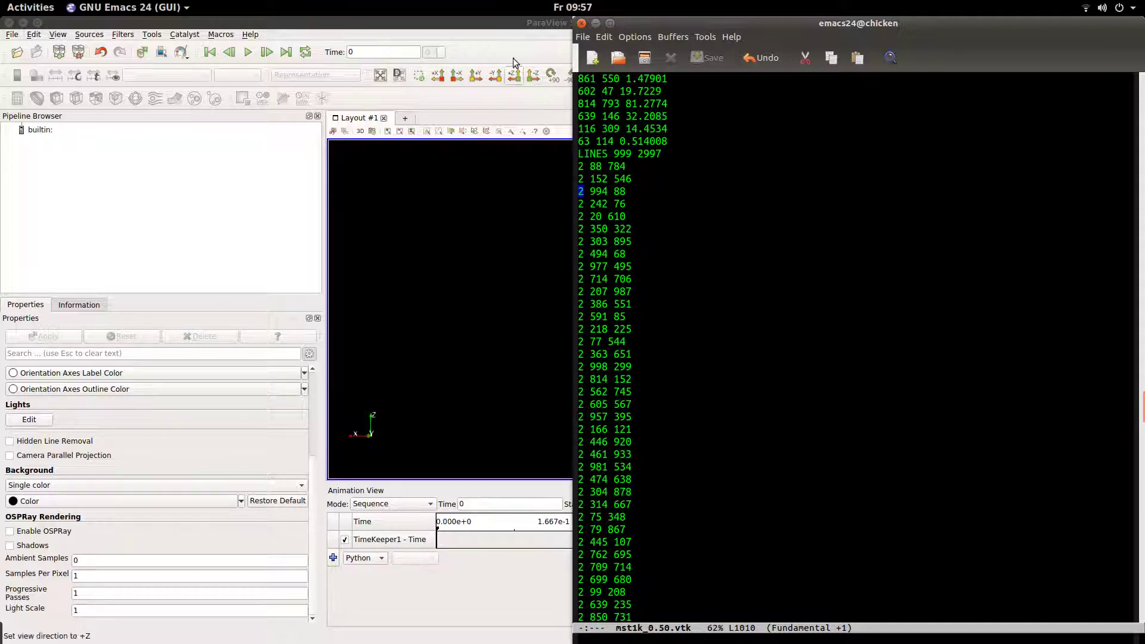
- Open points1k.vtk from the delaunay_mst_3d folder and apply it
left_click(12, 34)
left_click(24, 48)
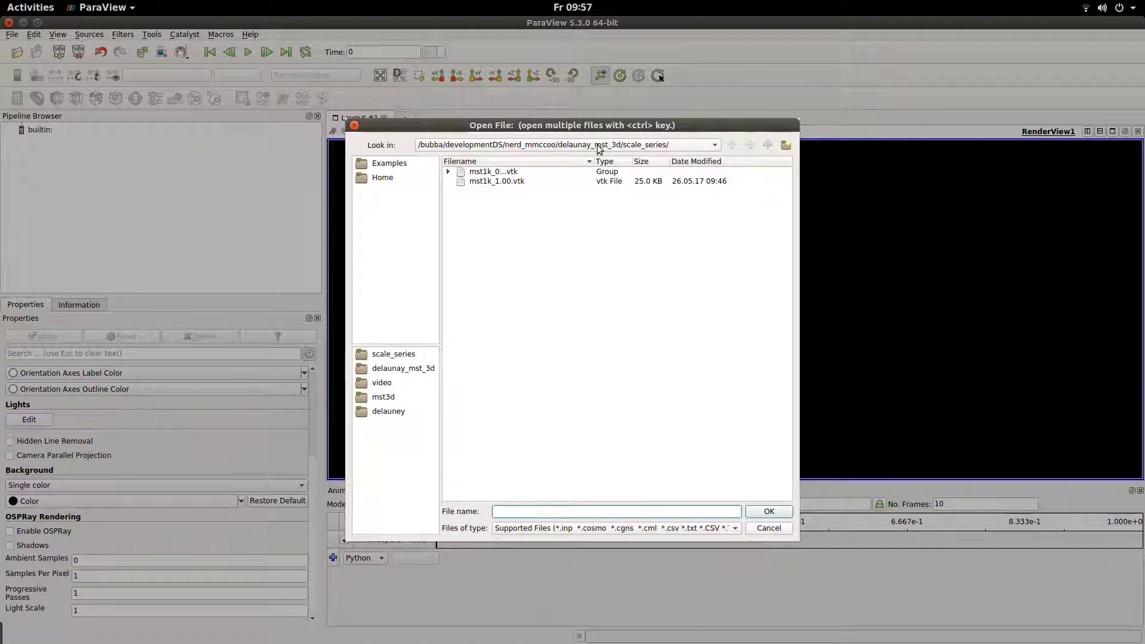
left_click(715, 144)
left_click(706, 133)
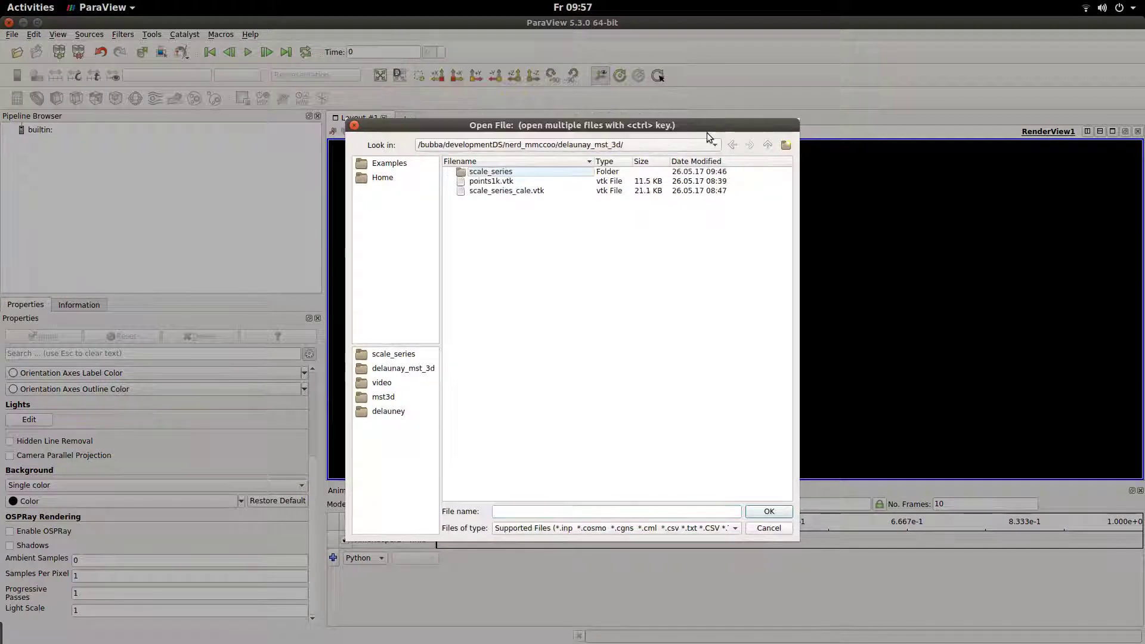
double_click(481, 181)
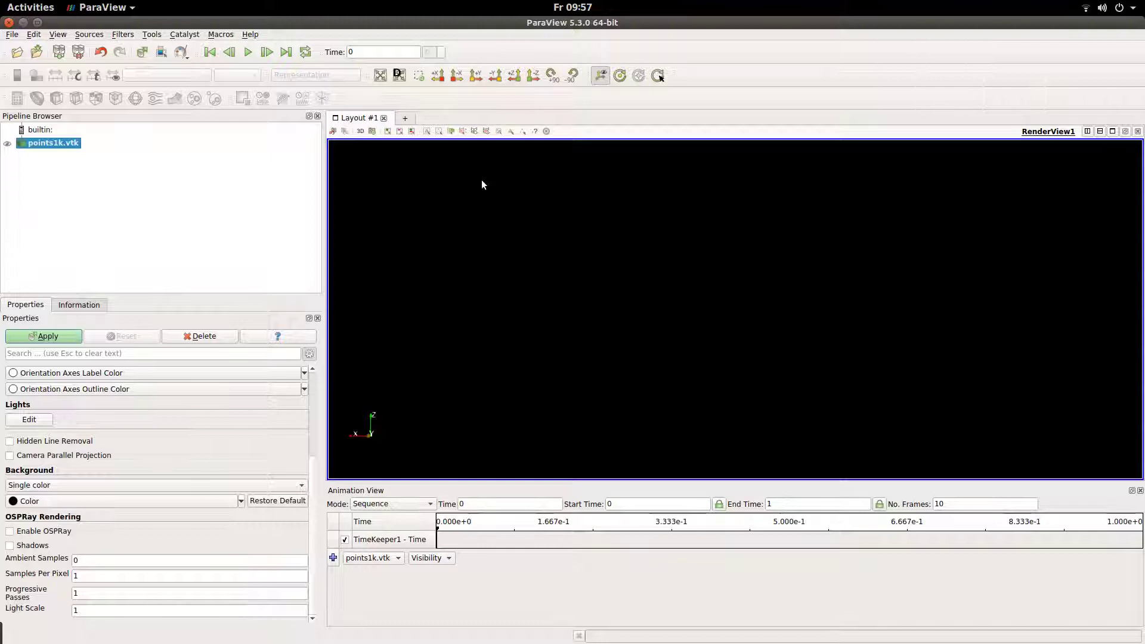
left_click(63, 336)
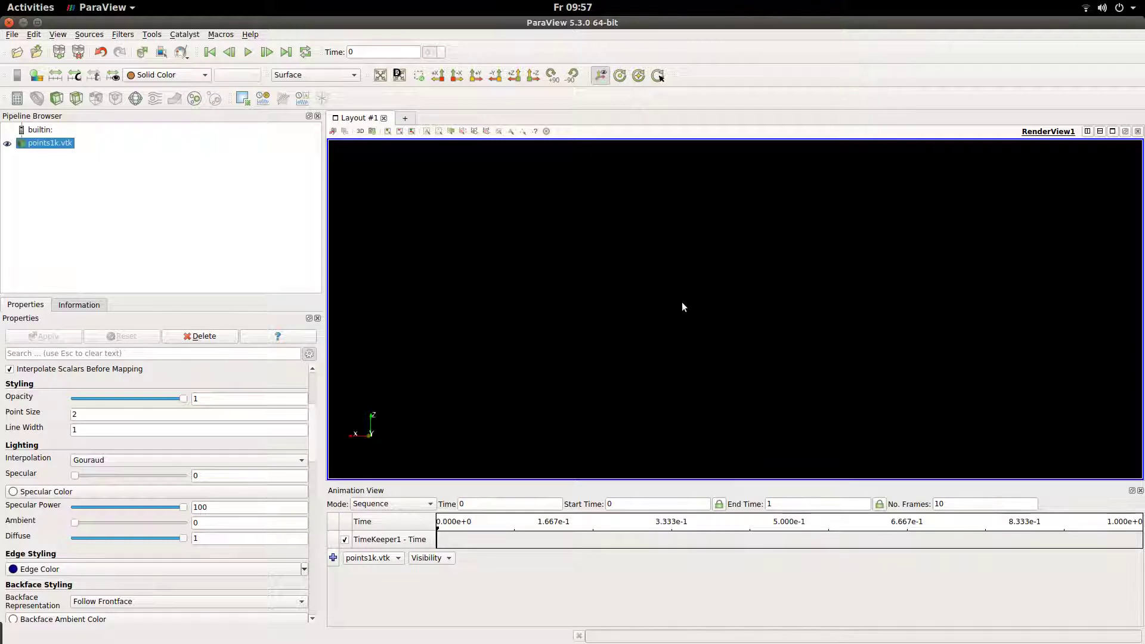
- Render points1k.vtk as Point Gaussian with Gaussian Radius 8.982, rotating to inspect the small dots
left_click(309, 77)
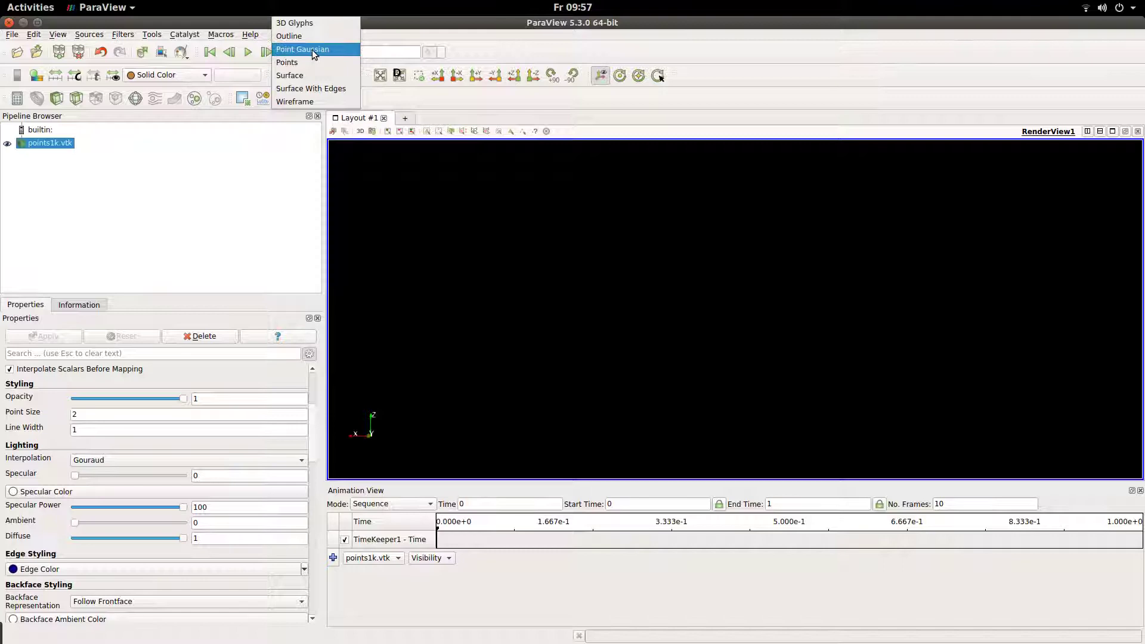
left_click(314, 50)
left_click_drag(614, 307, 524, 336)
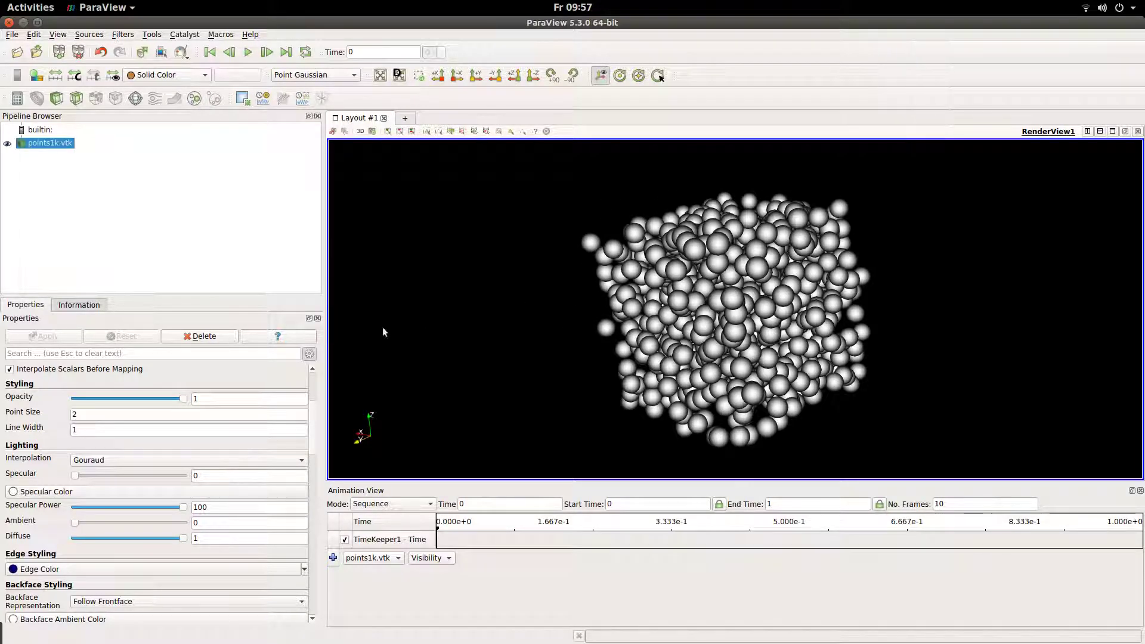
left_click_drag(315, 410, 311, 514)
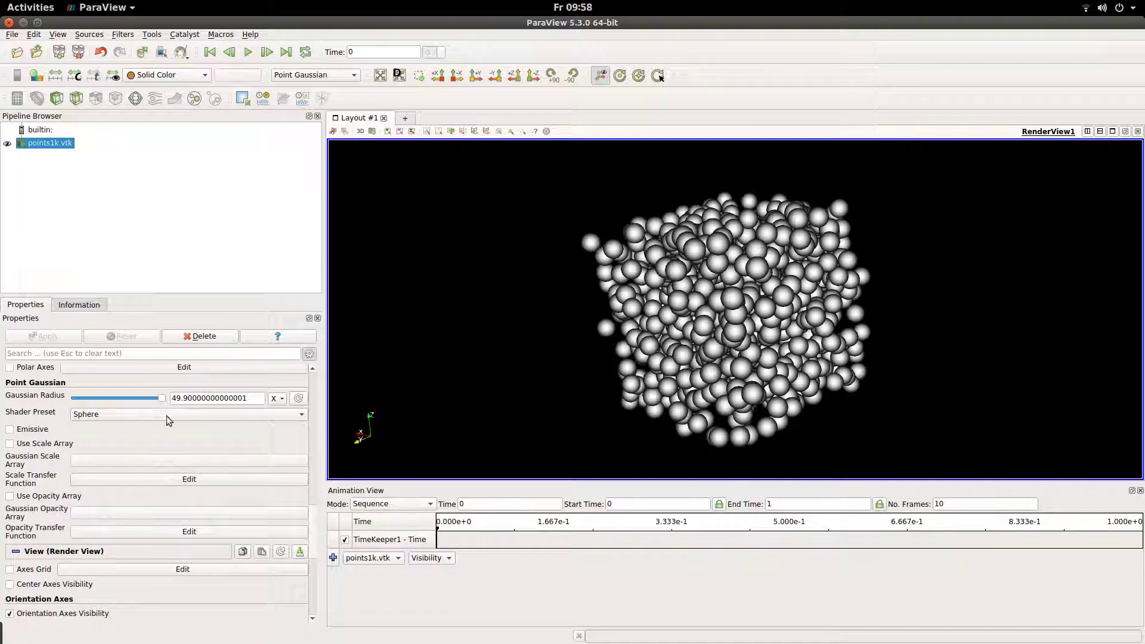
left_click_drag(161, 398, 91, 398)
mouse_move(498, 395)
left_mouse_down()
mouse_move(557, 335)
mouse_move(468, 346)
mouse_move(489, 395)
left_mouse_up()
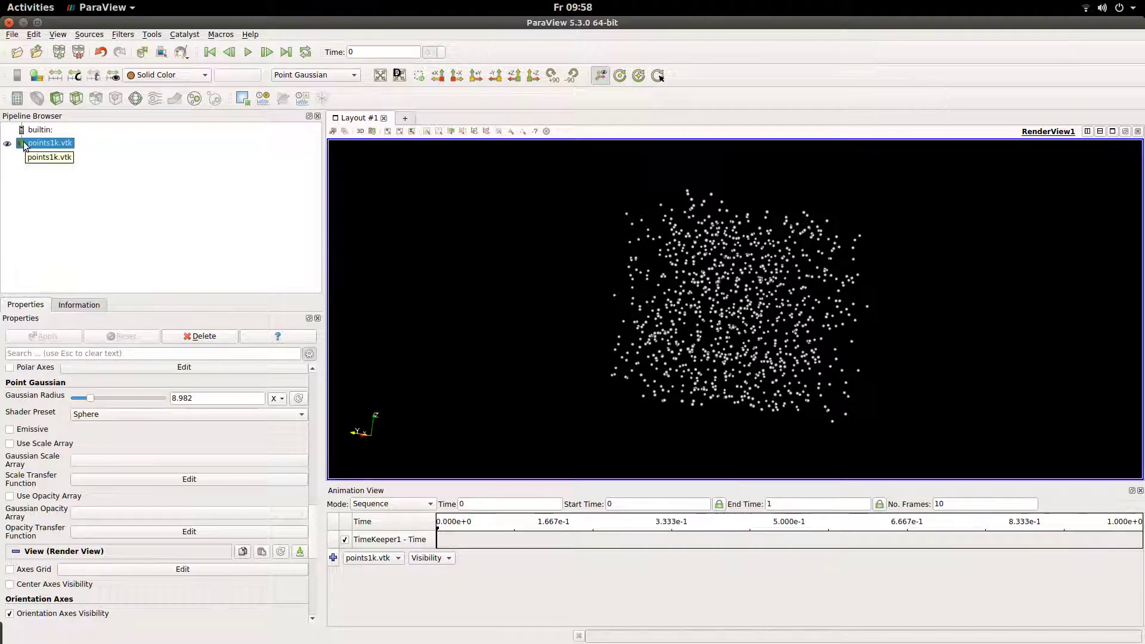
- Delete points1k.vtk and open the grouped mst1k_0 file series from the scale_series folder
key("Delete")
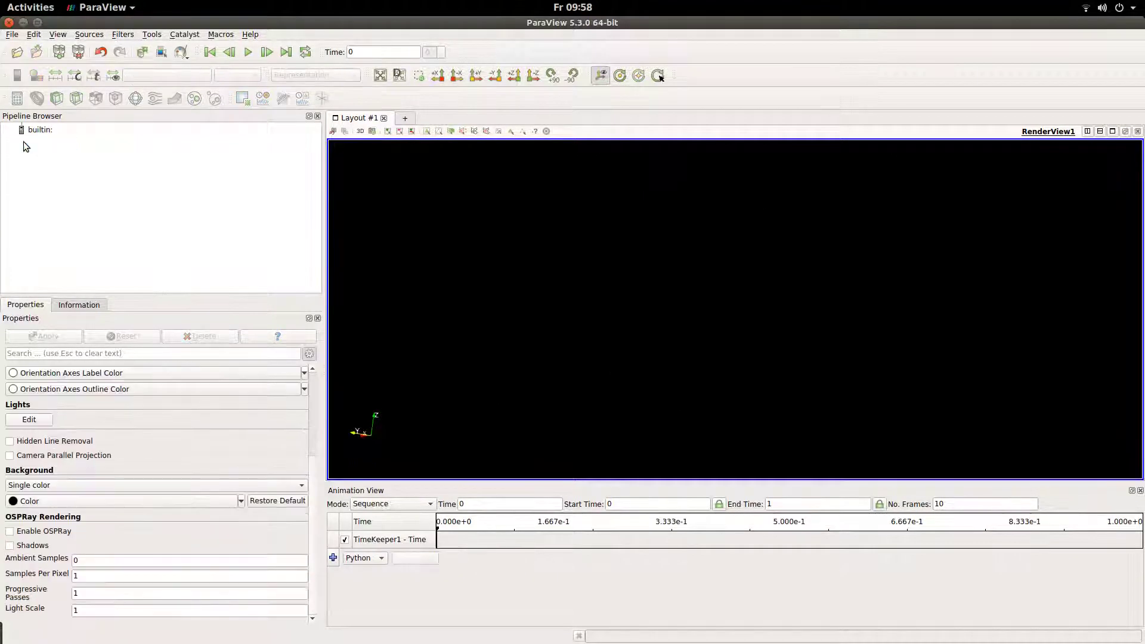
left_click(12, 34)
left_click(20, 49)
left_click(490, 172)
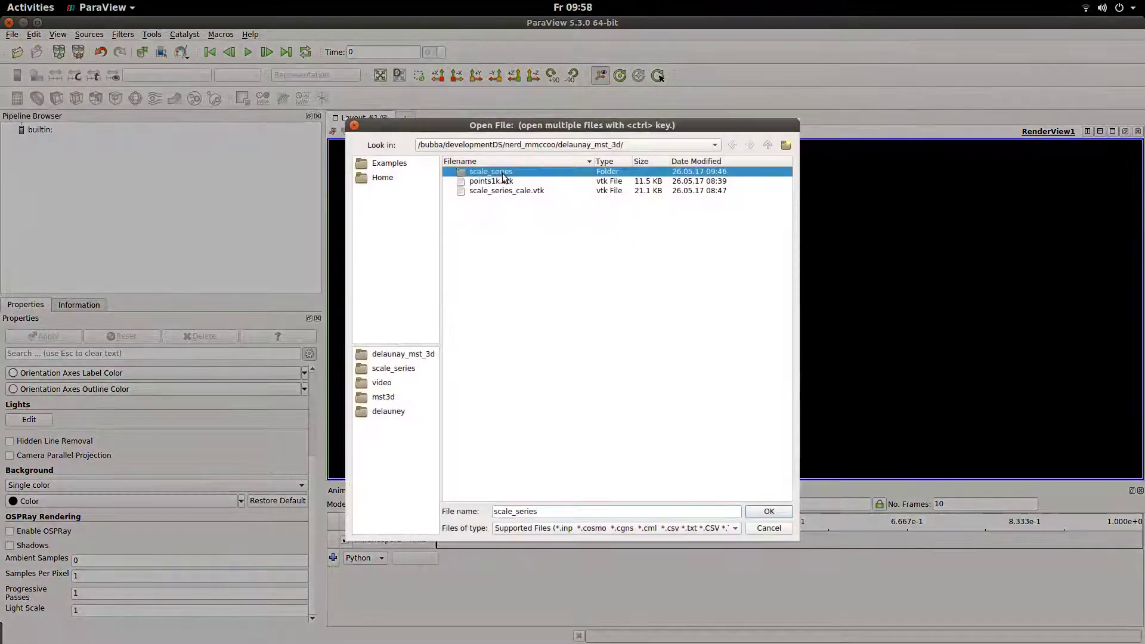
double_click(490, 172)
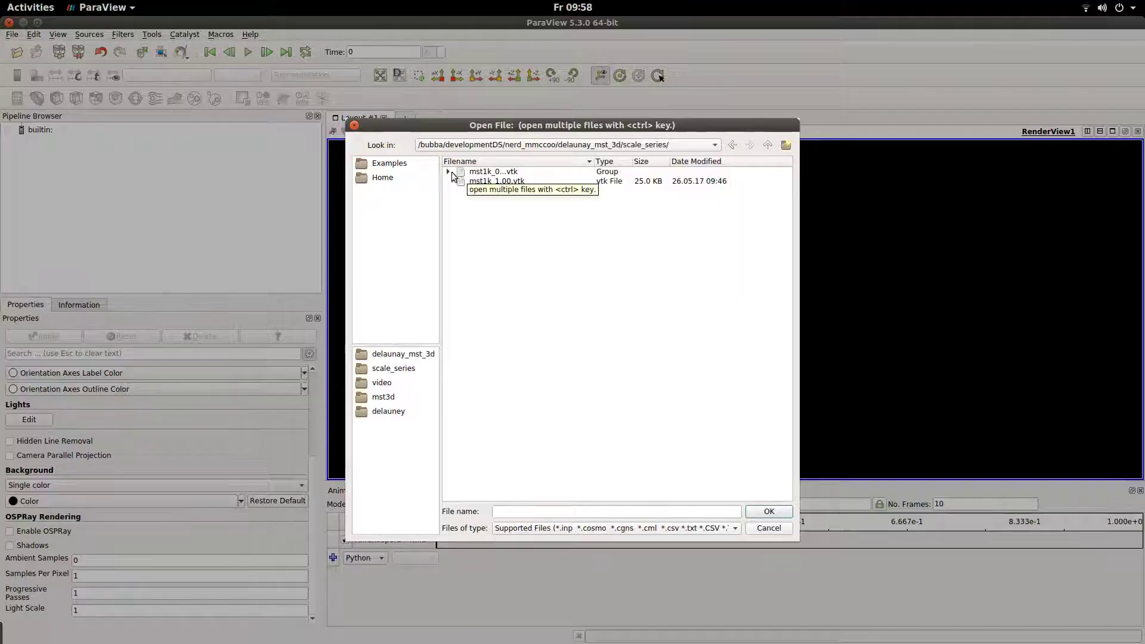
double_click(465, 172)
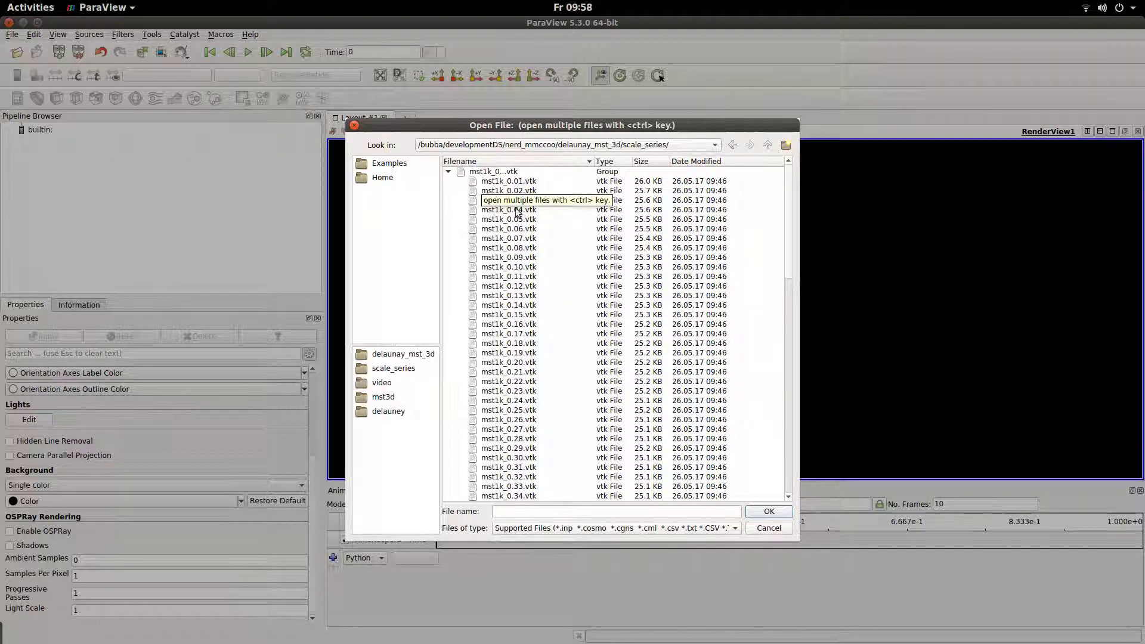
left_click(448, 171)
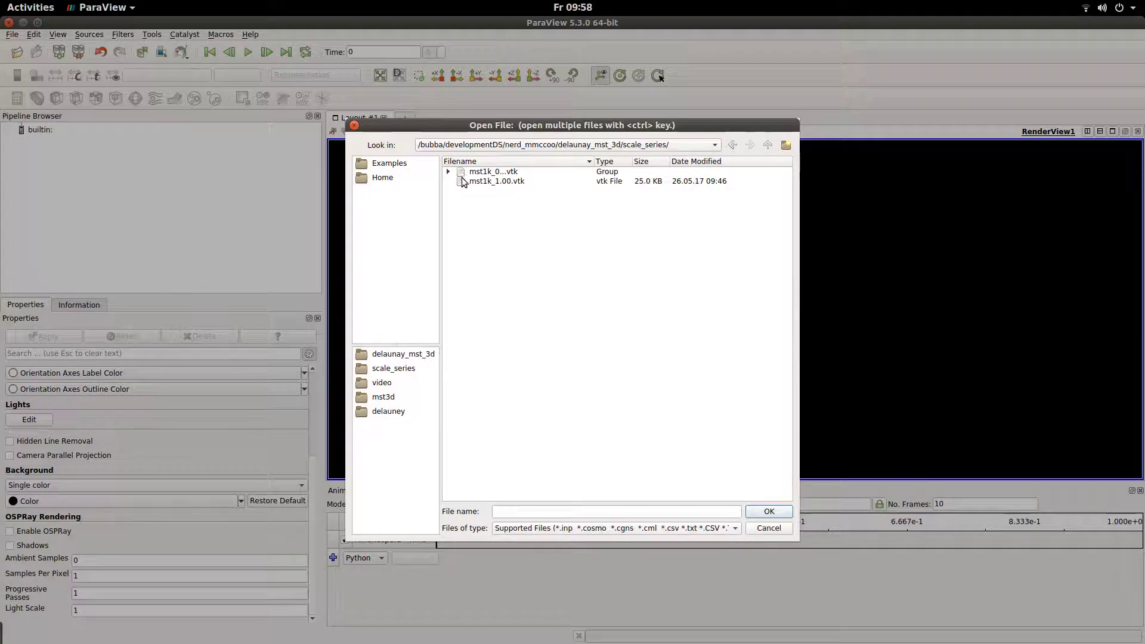
double_click(463, 172)
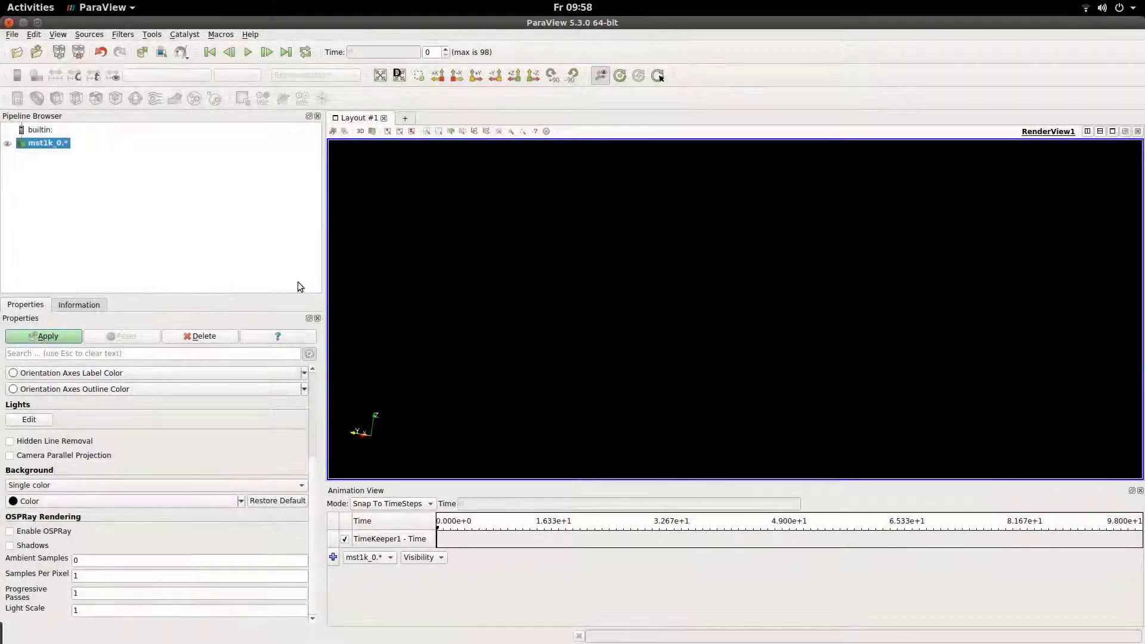
- Apply the mst1k_0 series, play through its time steps, and rotate the network in 3-D
left_click(54, 335)
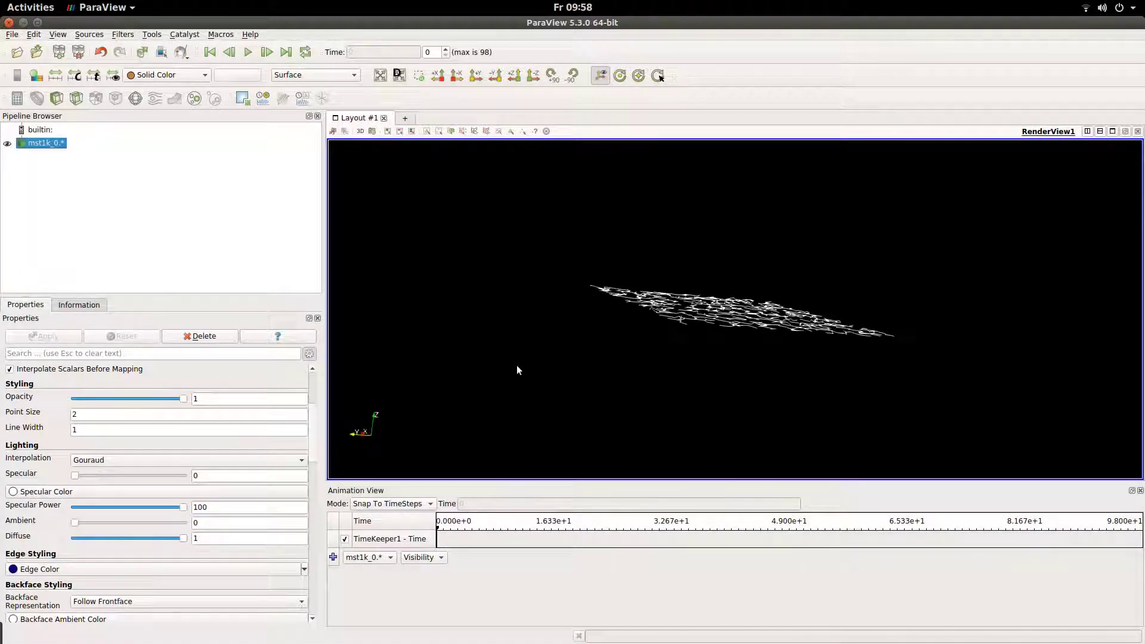
left_click_drag(517, 366, 487, 361)
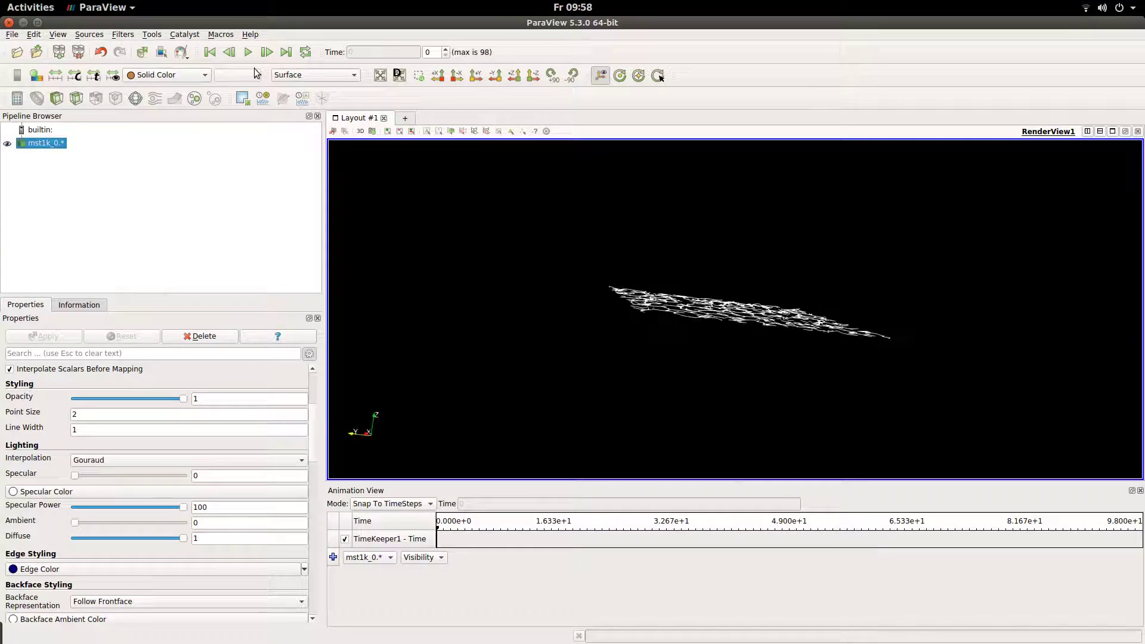
left_click(248, 52)
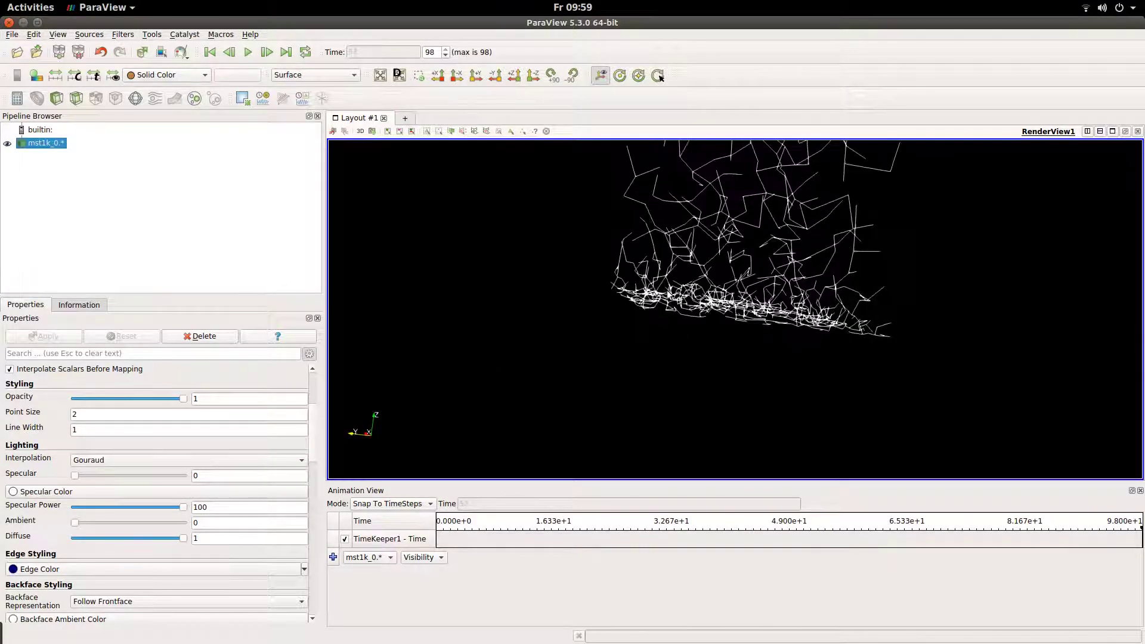
left_click_drag(680, 315, 556, 299)
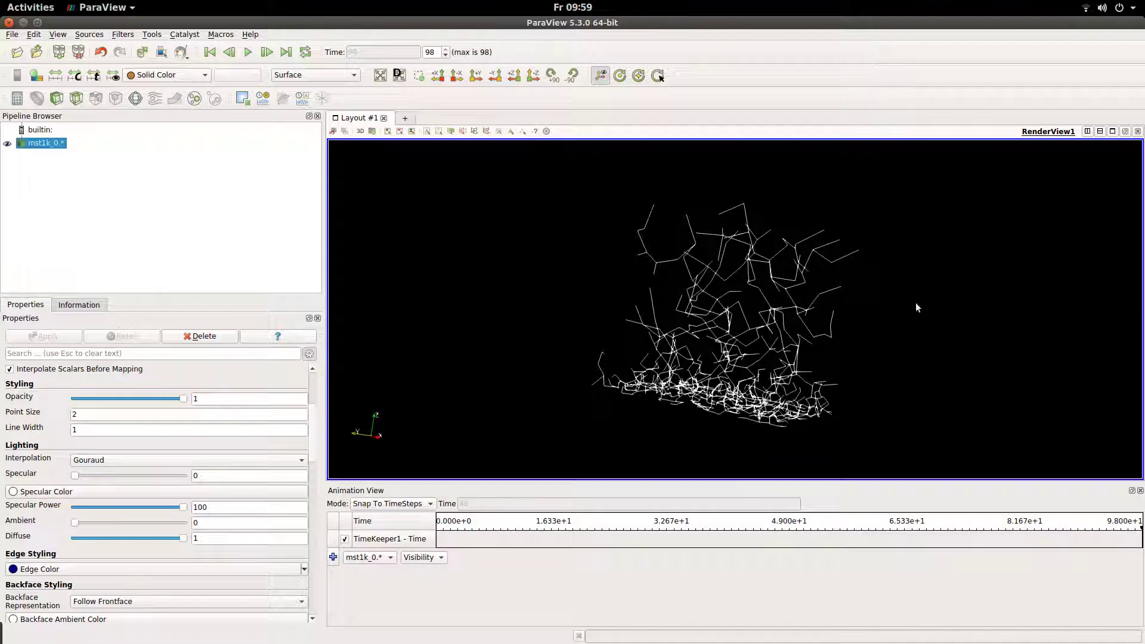
left_click_drag(702, 237, 688, 241)
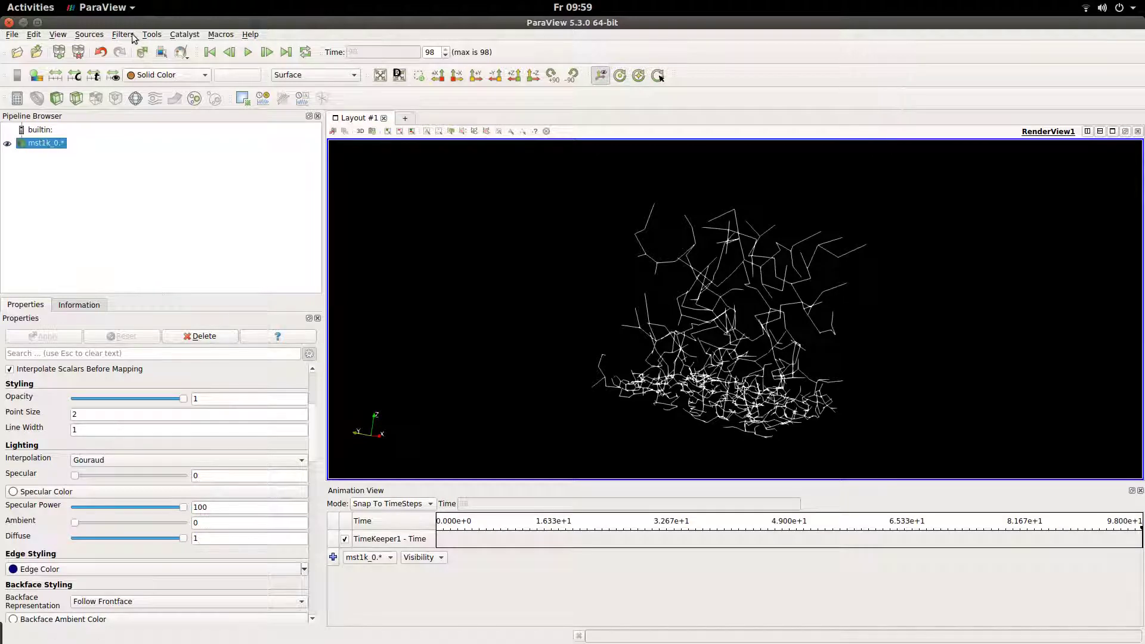
- Add an Elevation filter to the mst1k_0 network and apply it
left_click(130, 36)
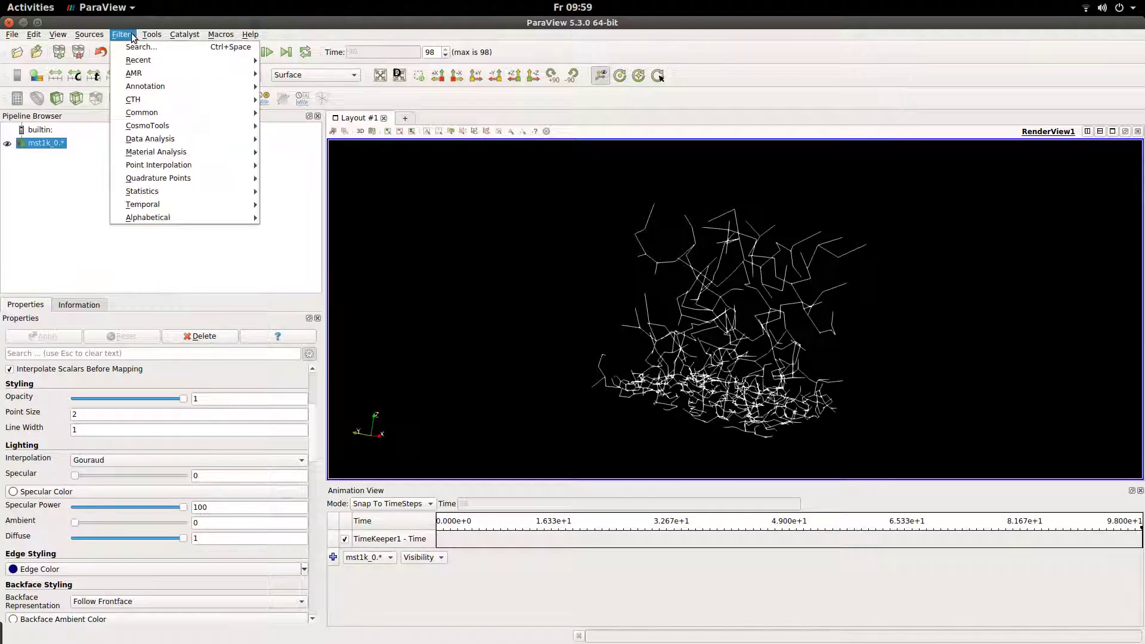
mouse_move(179, 218)
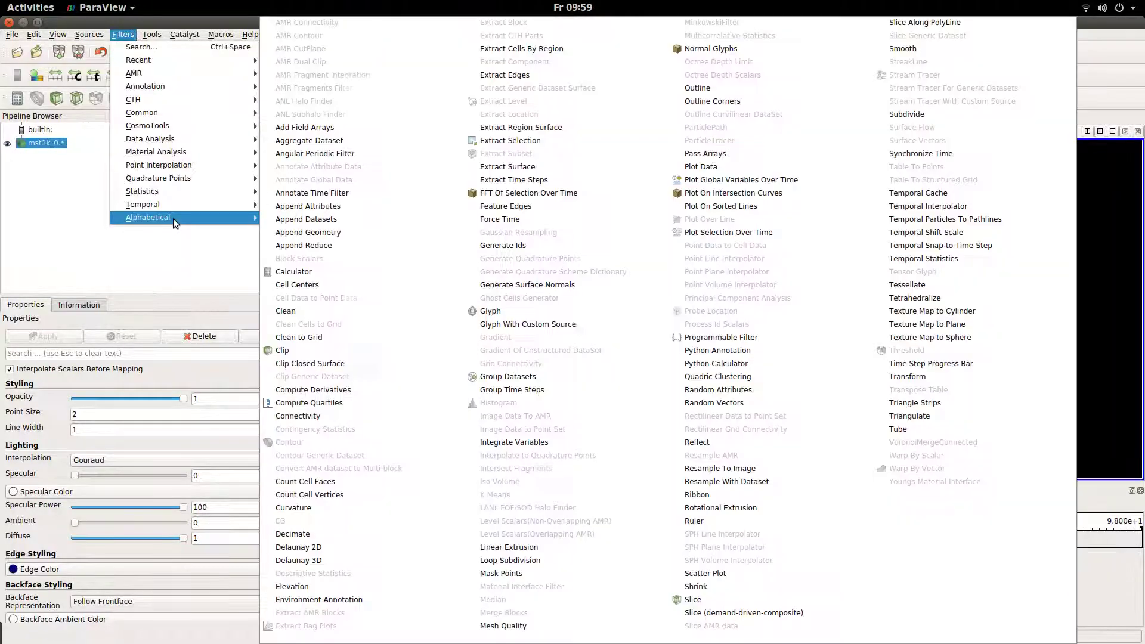
left_click(297, 587)
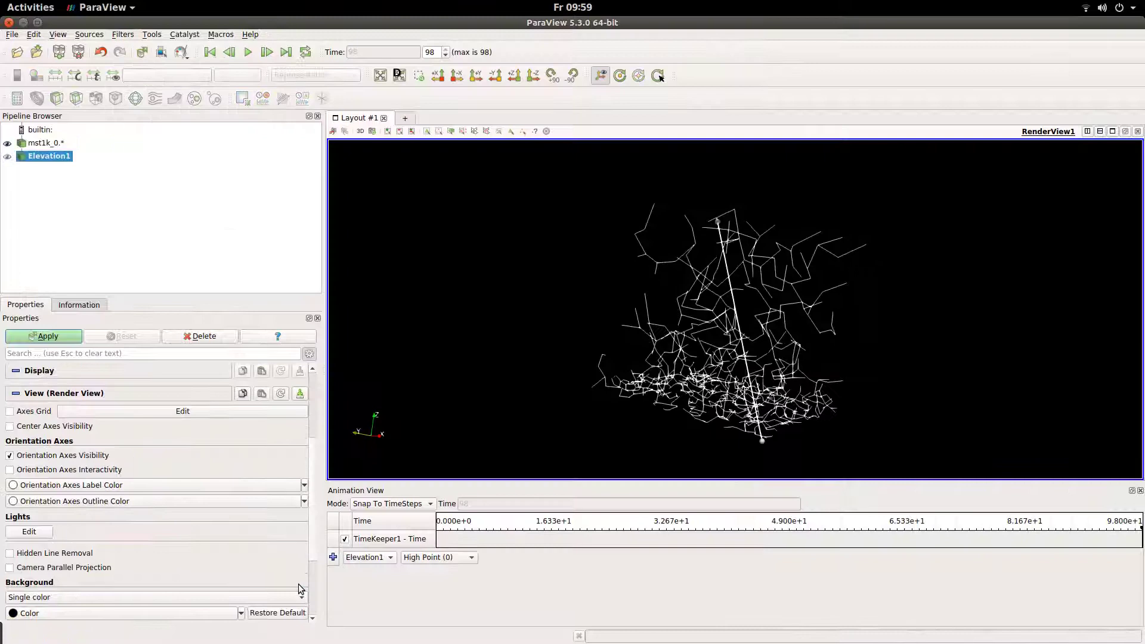
left_click(61, 335)
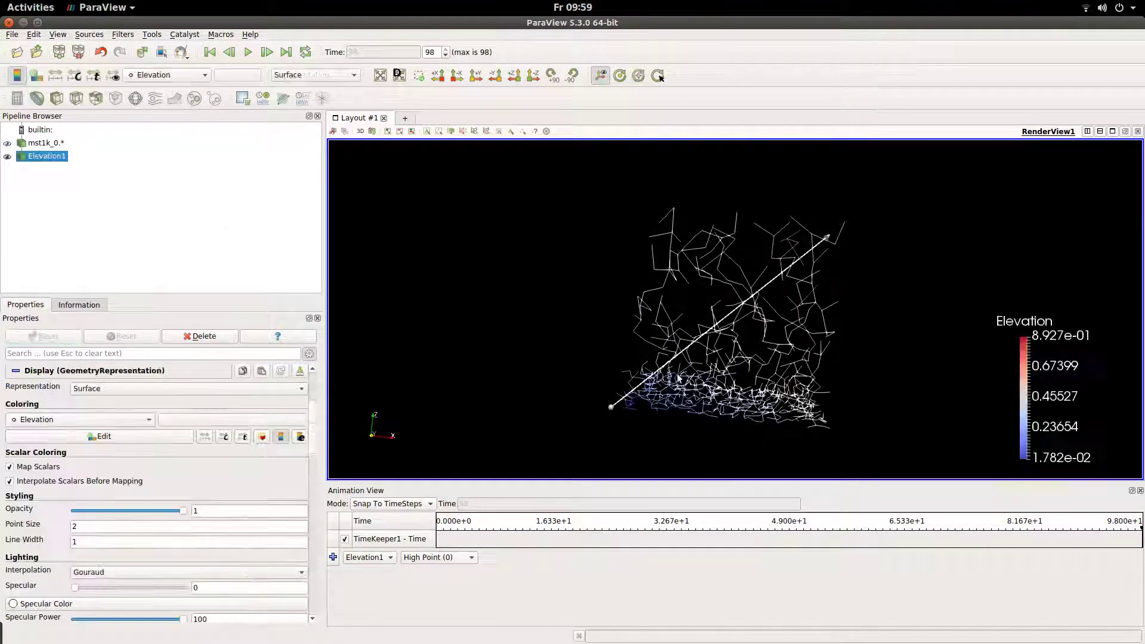
left_click_drag(644, 310, 633, 379)
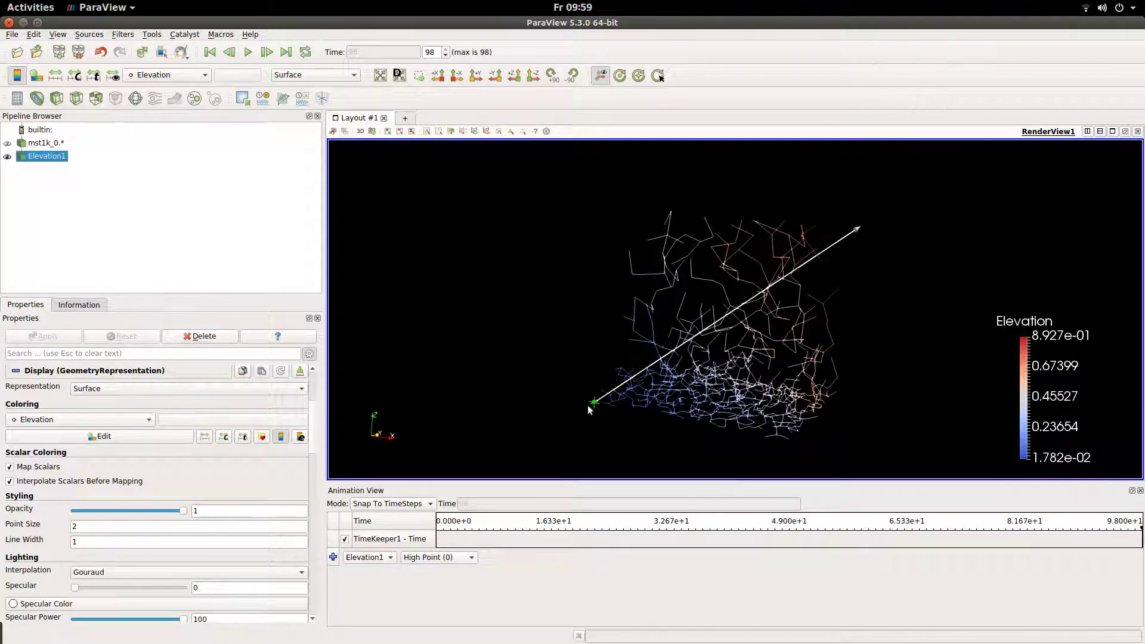
- Run the elevation along the Z Axis, apply it, and play the time animation
scroll(316, 417, "up", 5)
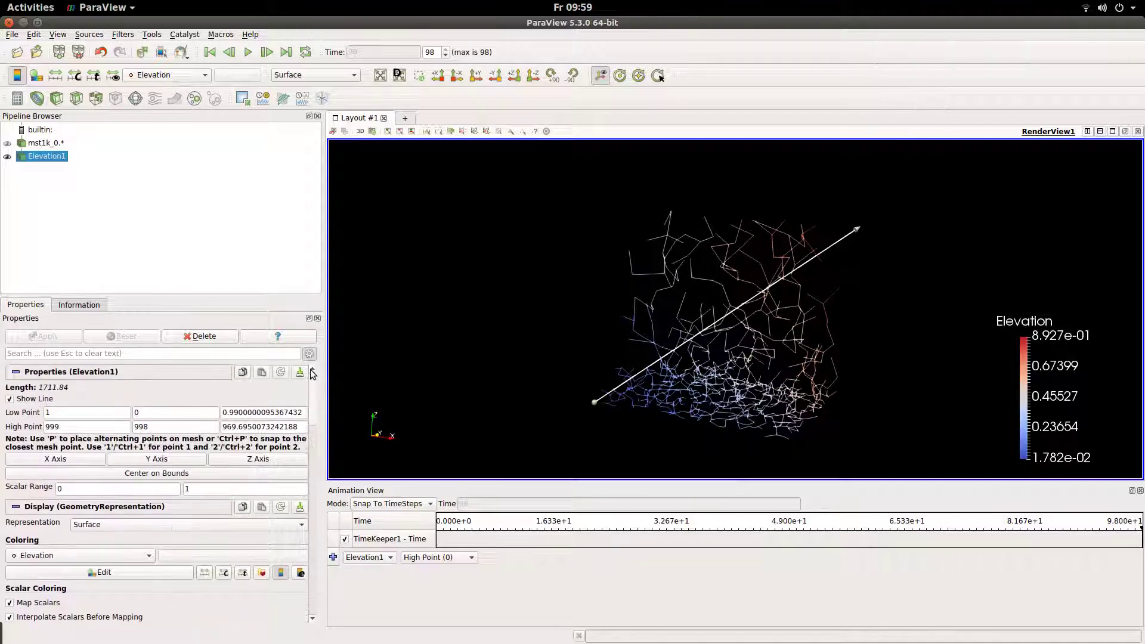
left_click(273, 459)
mouse_move(600, 400)
left_mouse_down()
mouse_move(573, 385)
mouse_move(593, 389)
left_mouse_up()
left_click(47, 338)
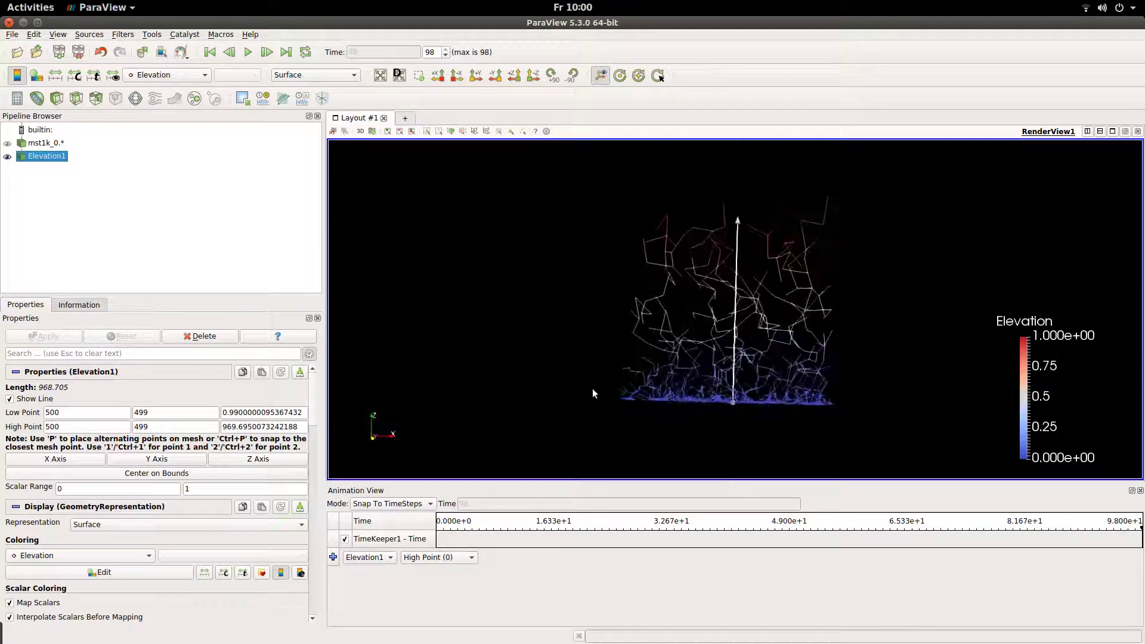
left_click_drag(719, 236, 674, 254)
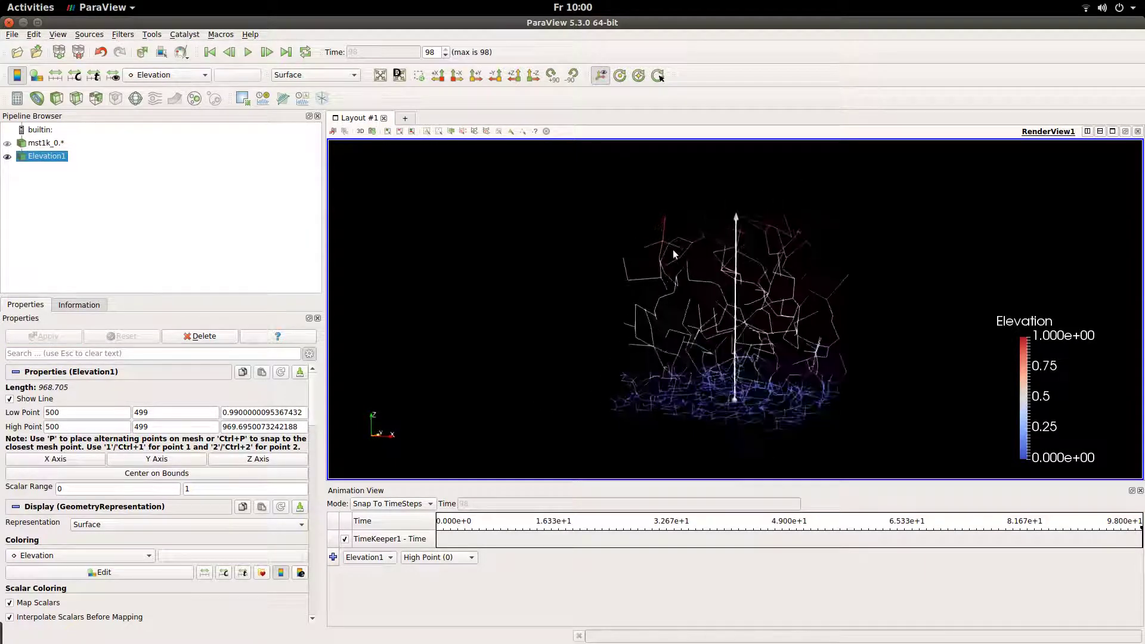
left_click_drag(907, 281, 818, 285)
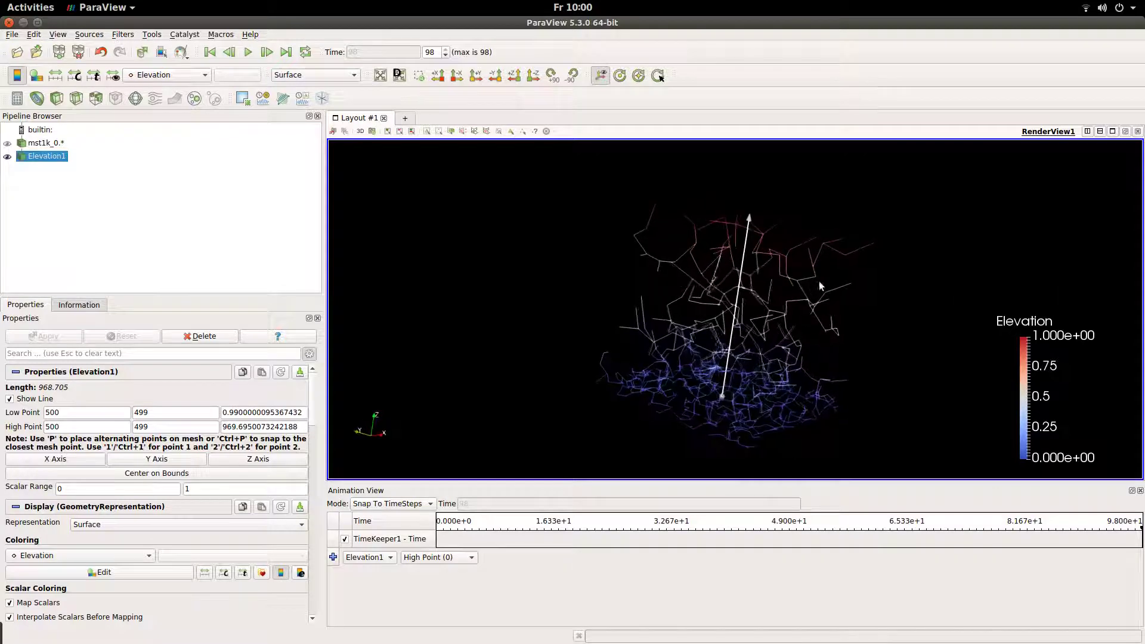
left_click(249, 52)
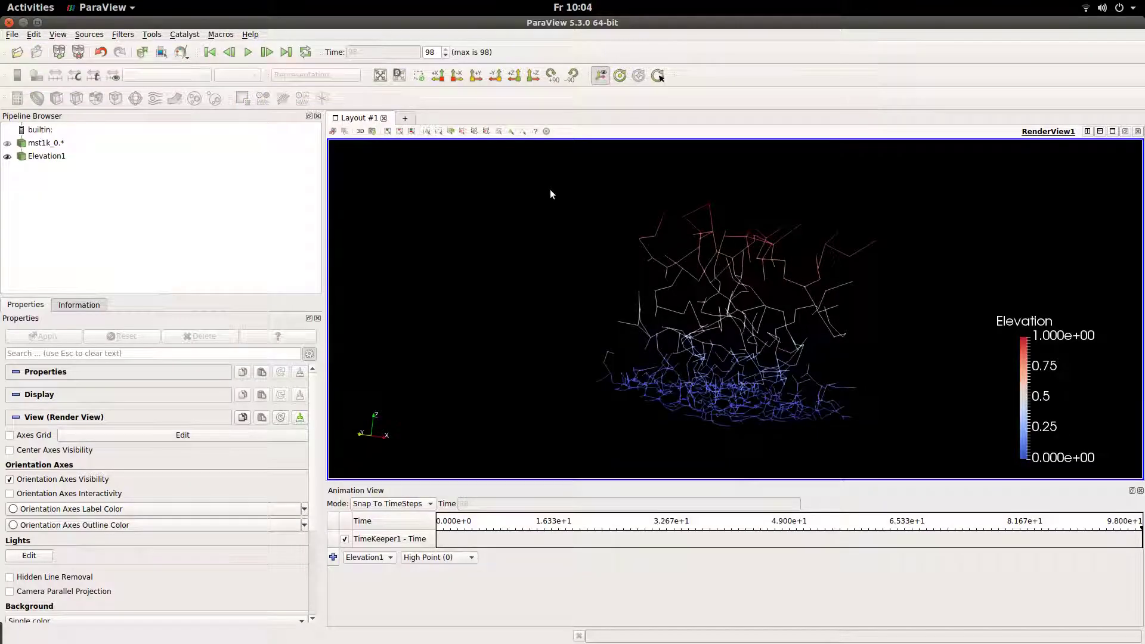
left_click(46, 143)
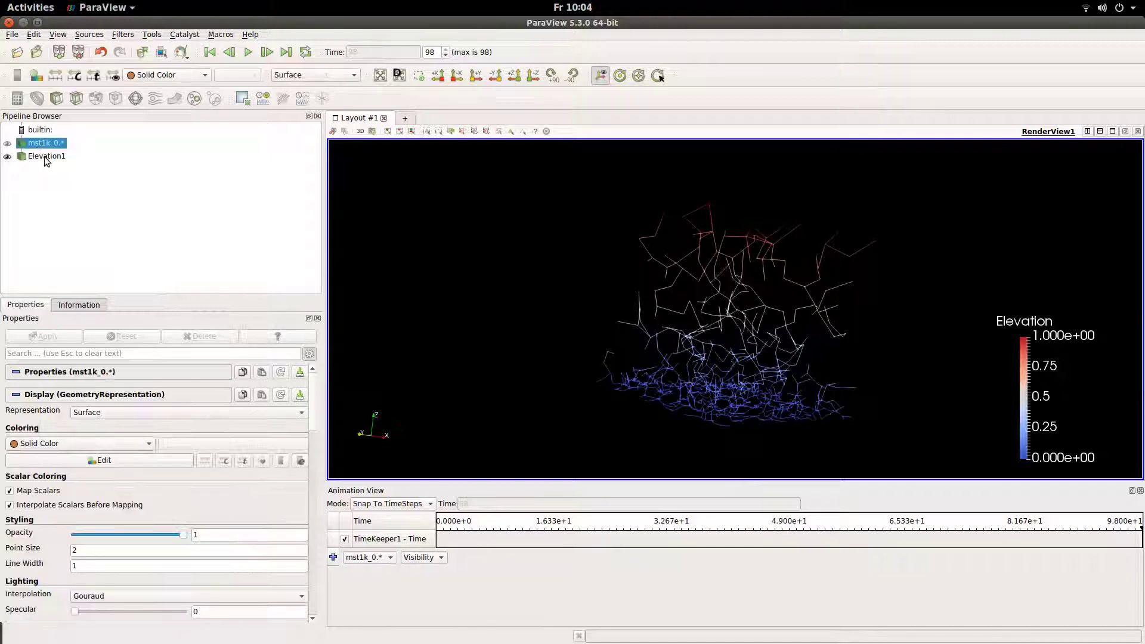
- Delete mst1k_0 and Elevation1, apply points1k.vtk, and set its Gaussian Radius to 9.481
left_click(44, 157, "shift")
key("Delete")
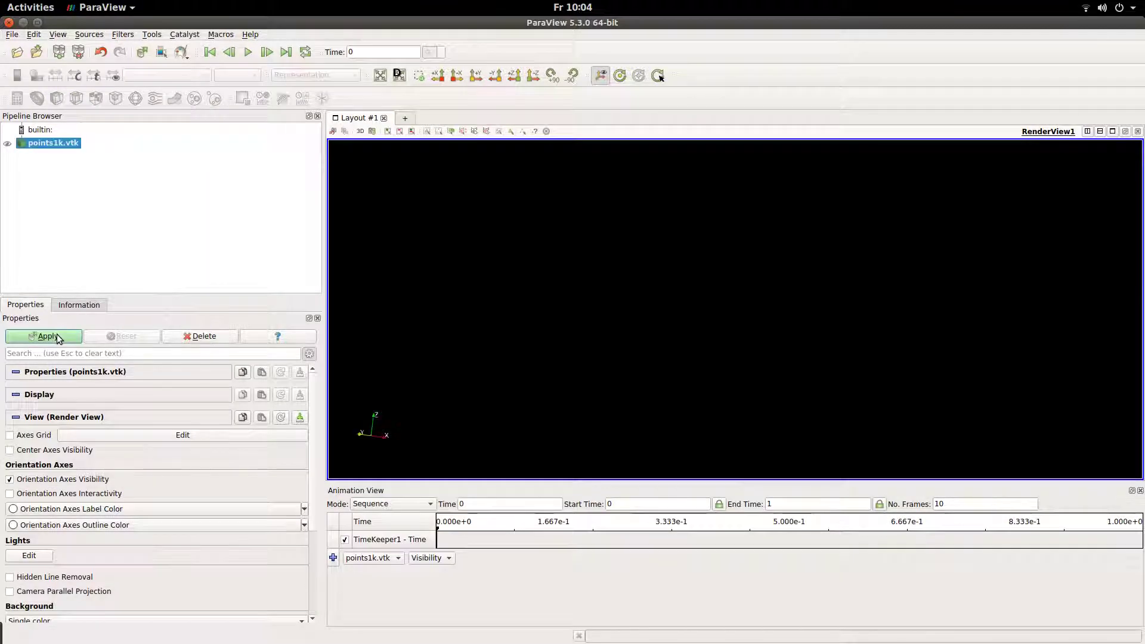
left_click(59, 337)
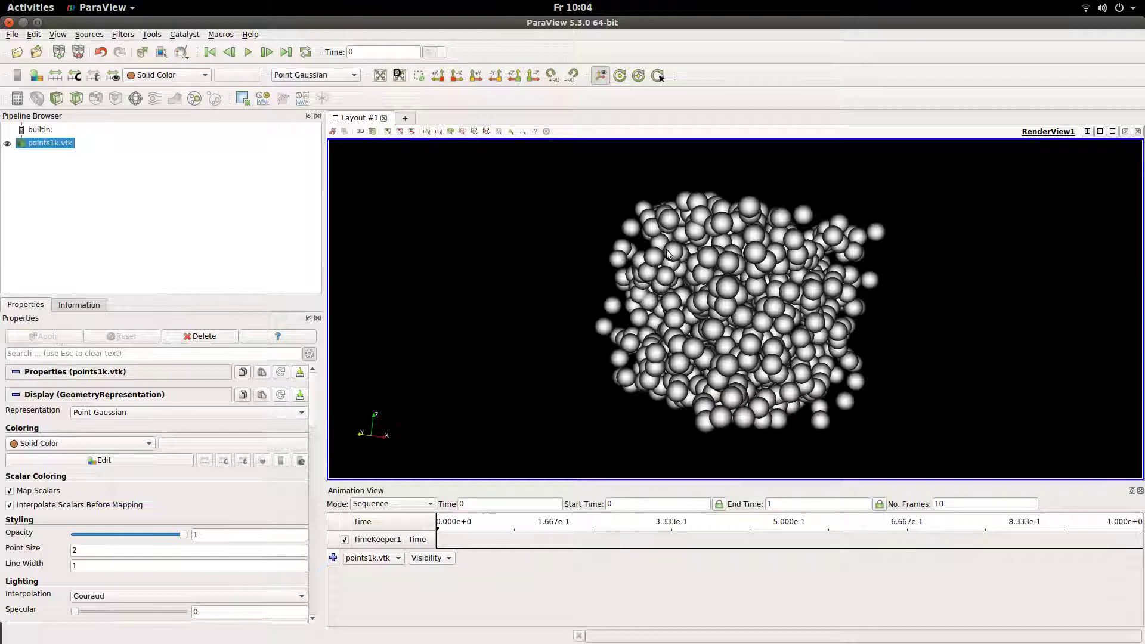
scroll(316, 482, "down", 8)
scroll(316, 482, "down", 10)
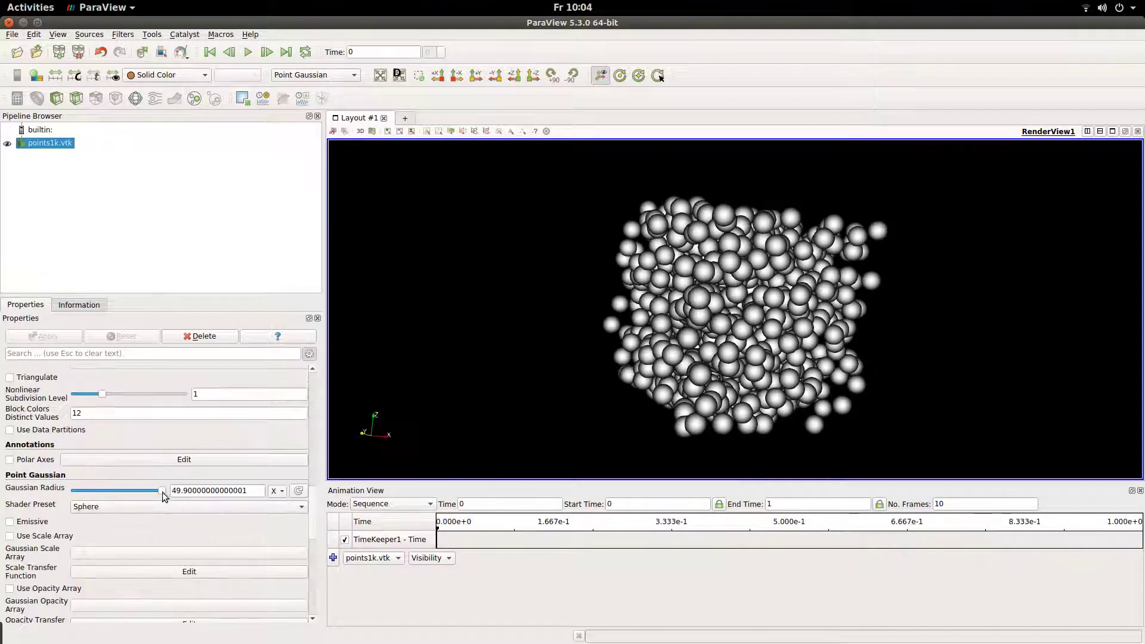
left_click_drag(164, 491, 91, 490)
- Open delaunay3d1k.vtk from the Delaunay data folder and apply it
left_click(12, 34)
left_click(26, 48)
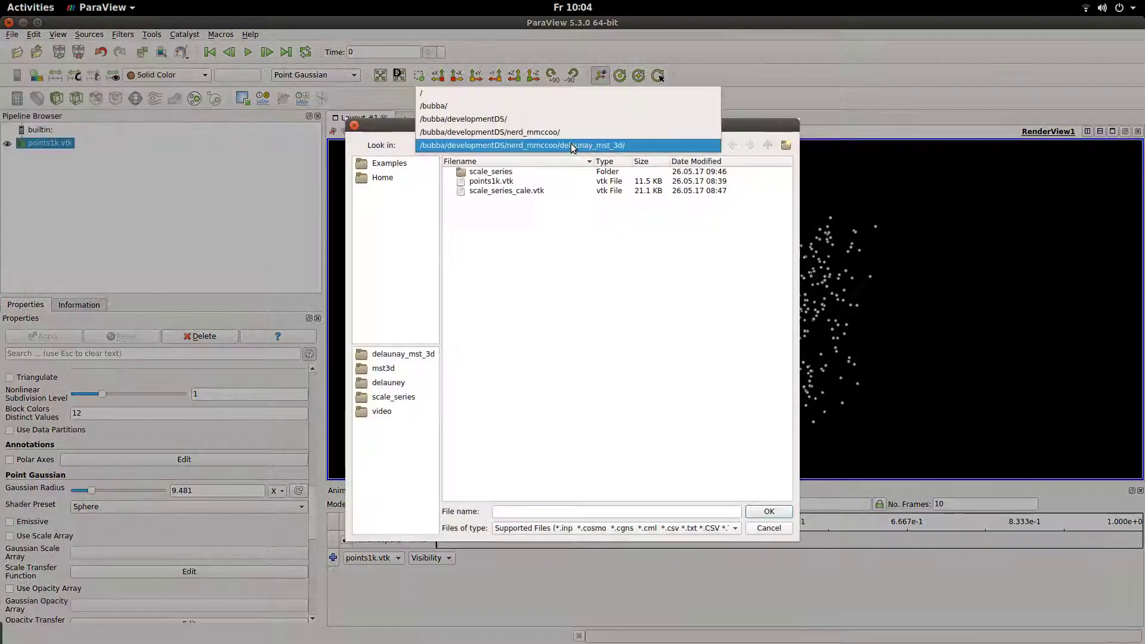
left_click(511, 145)
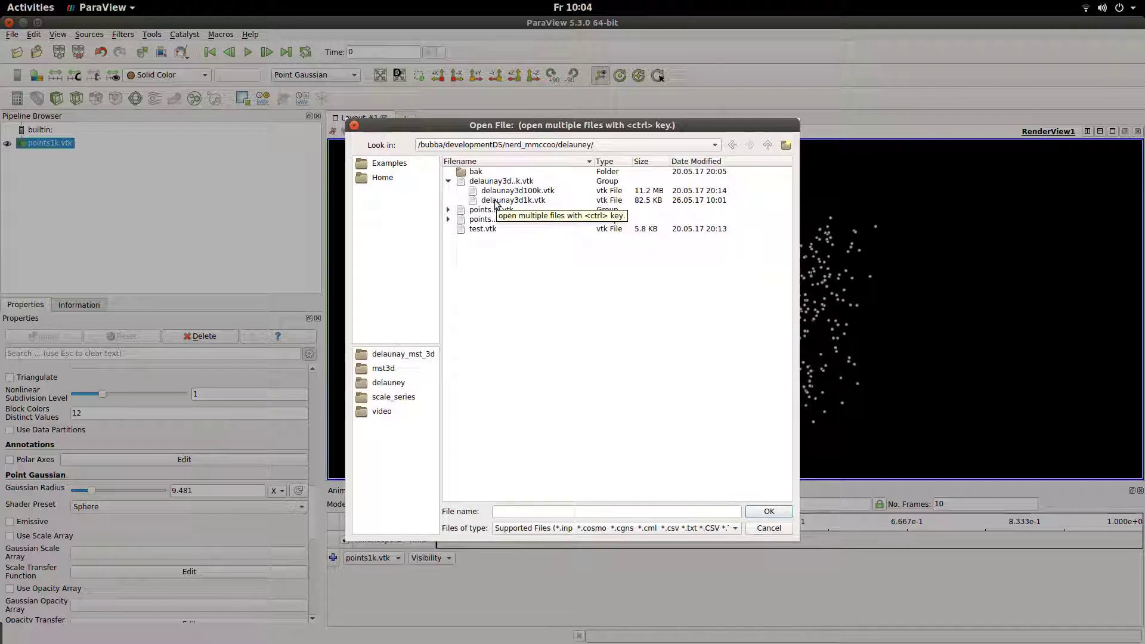
double_click(495, 200)
left_click(44, 336)
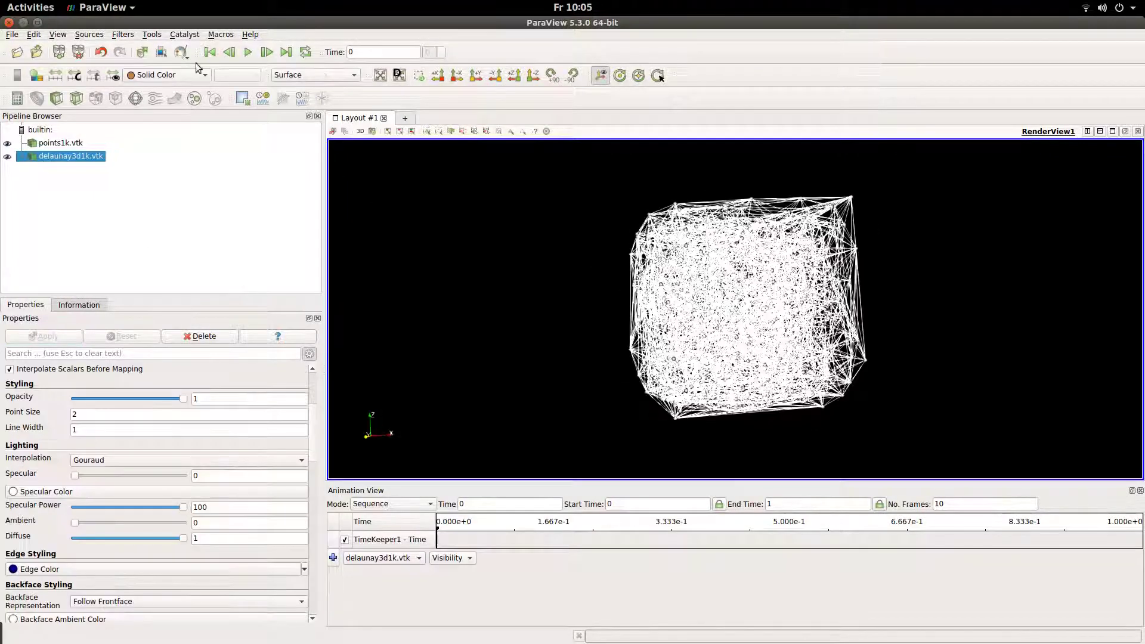
- Load mst3d1k.vtk from Recent Files, apply it, and toggle the Delaunay mesh's visibility
left_click(12, 34)
mouse_move(41, 59)
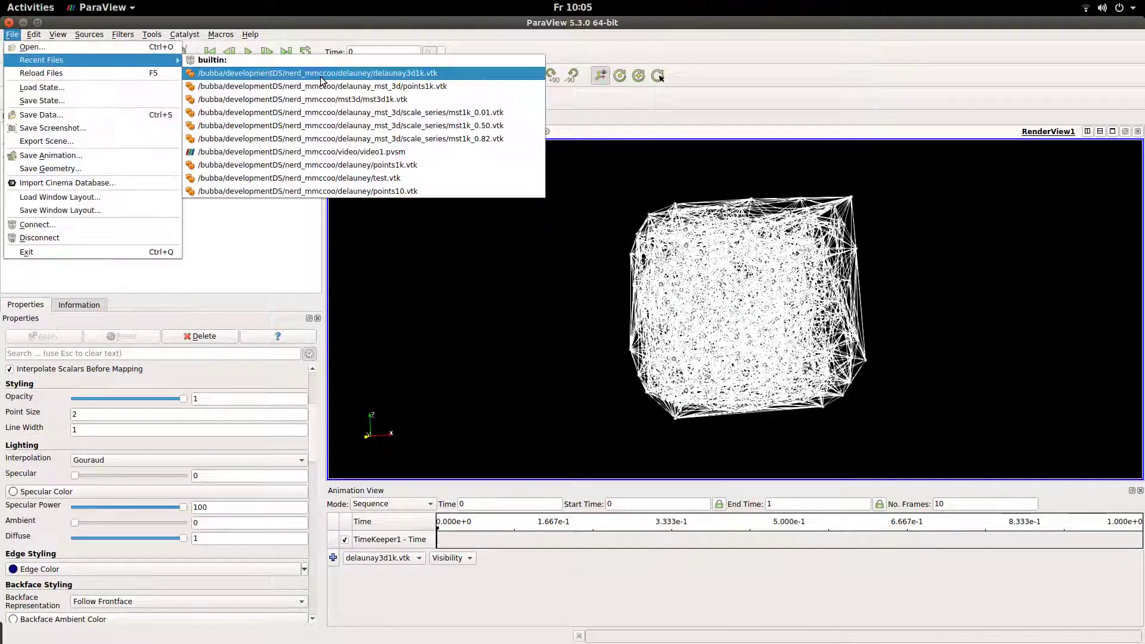
left_click(333, 99)
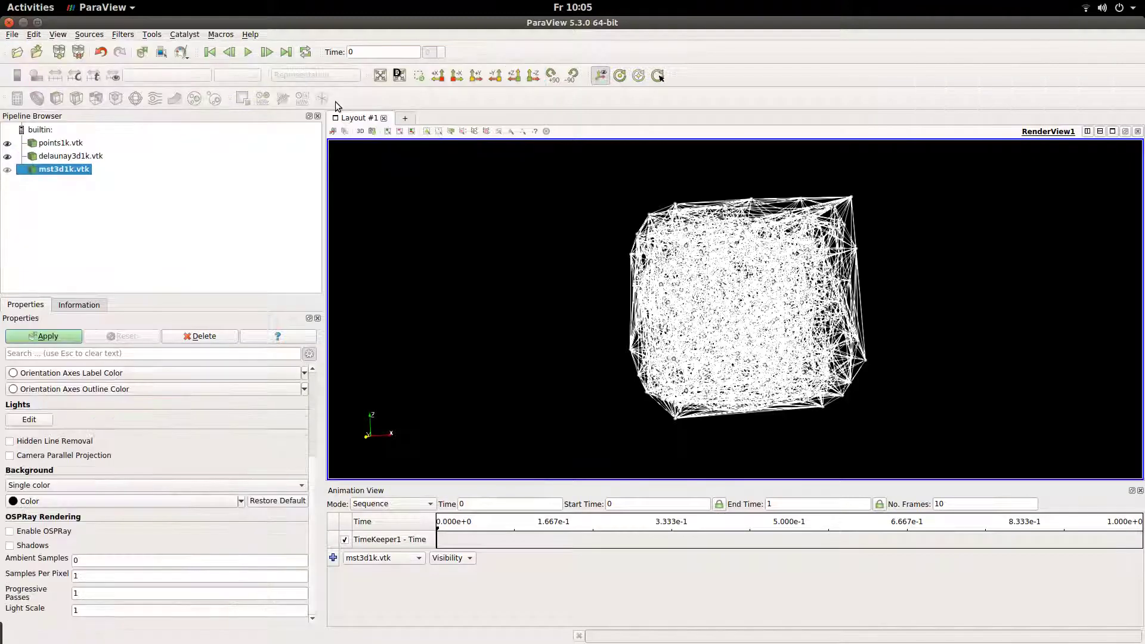
left_click(43, 336)
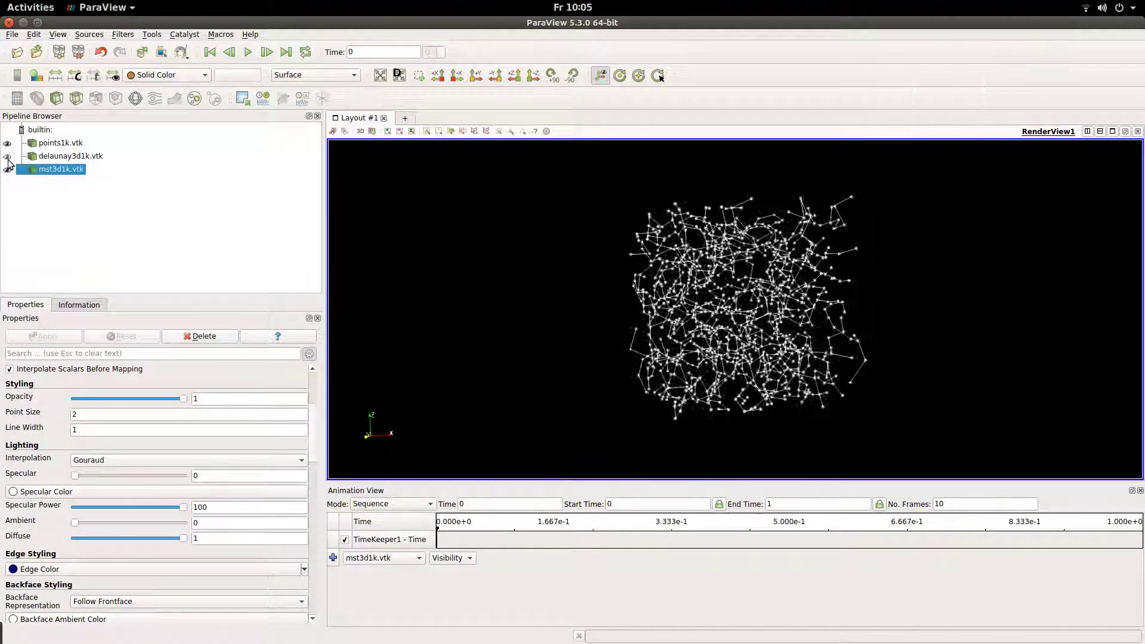
left_click(7, 157)
left_click(7, 156)
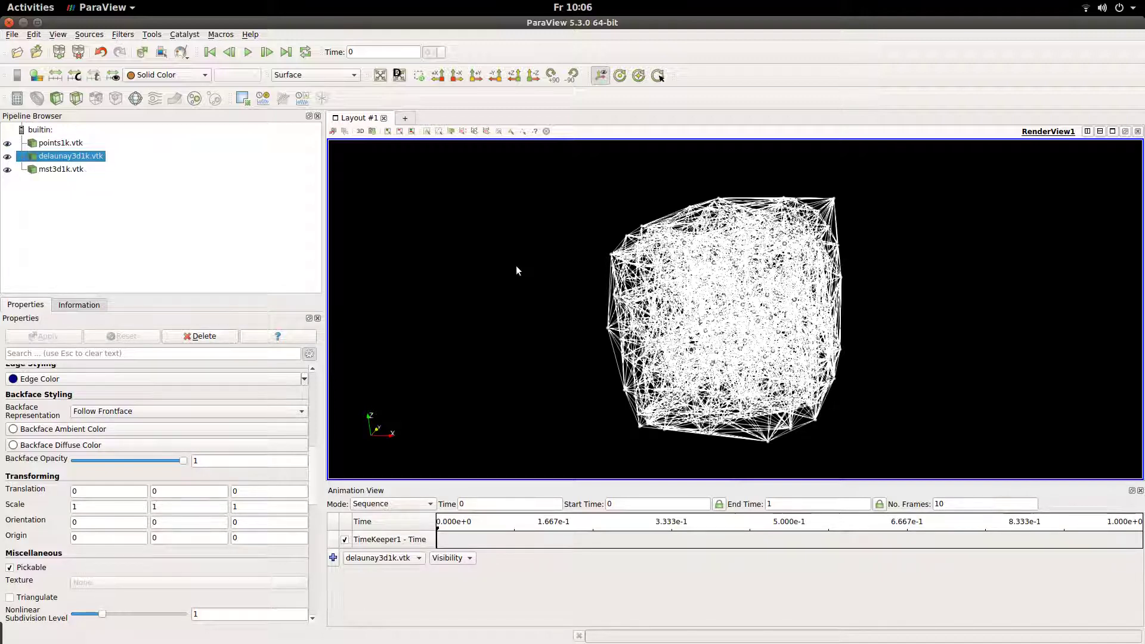
- Rotate the view to see the Delaunay mesh from new orientations
left_click_drag(515, 267, 515, 233)
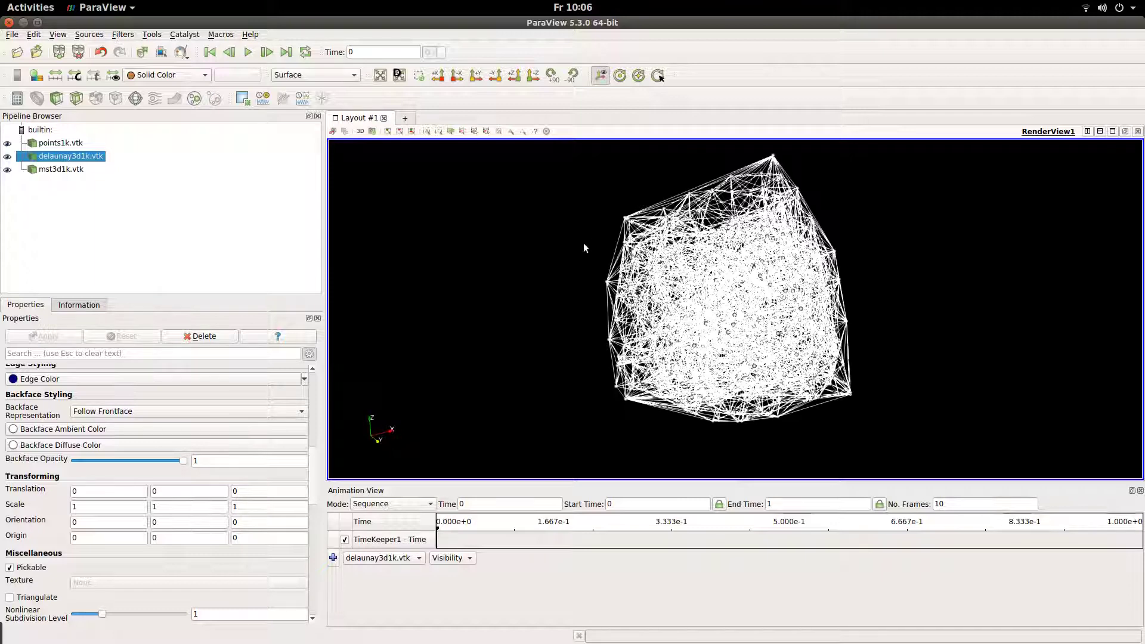
left_click_drag(587, 280, 606, 313)
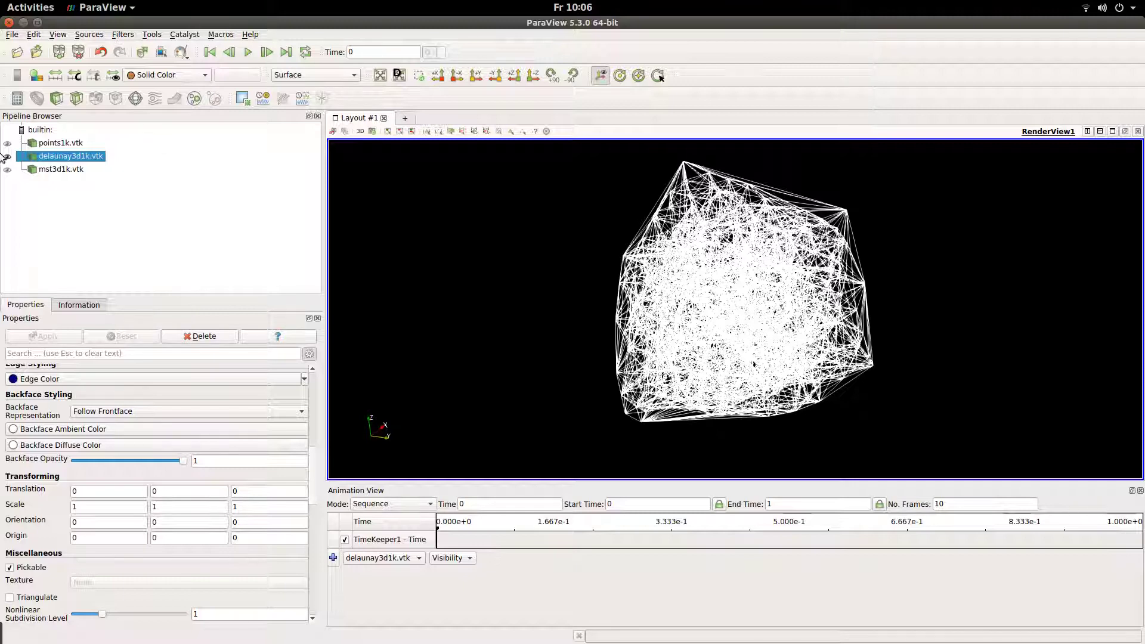
- Make the points and Delaunay mesh visible, then select mst3d1k.vtk
left_click(7, 158)
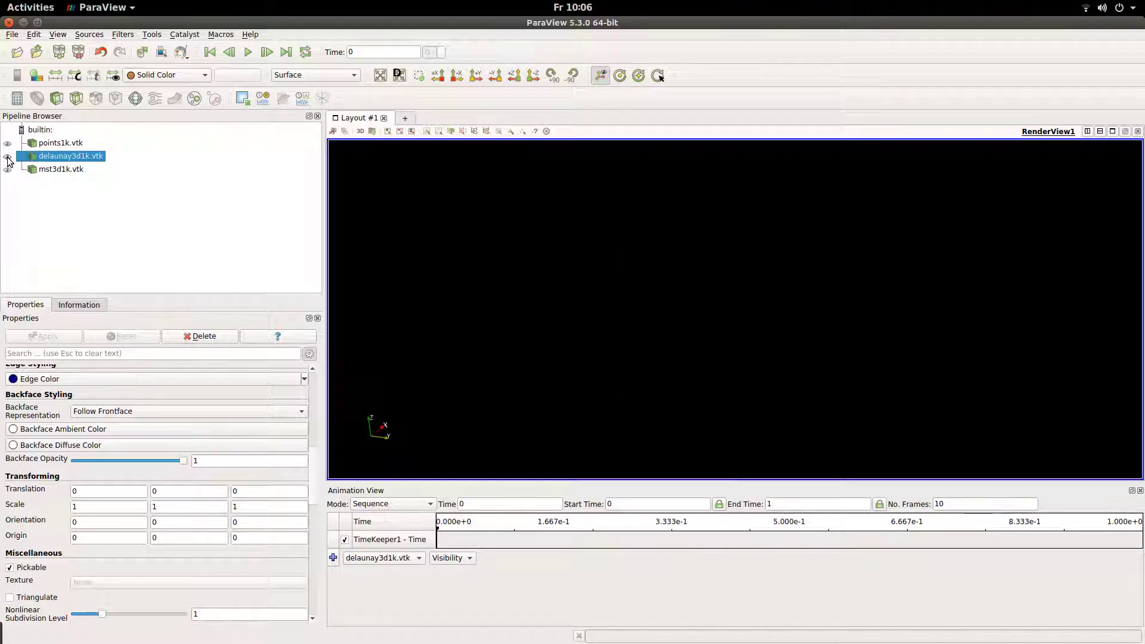
left_click(7, 143)
left_click(7, 156)
left_click(7, 169)
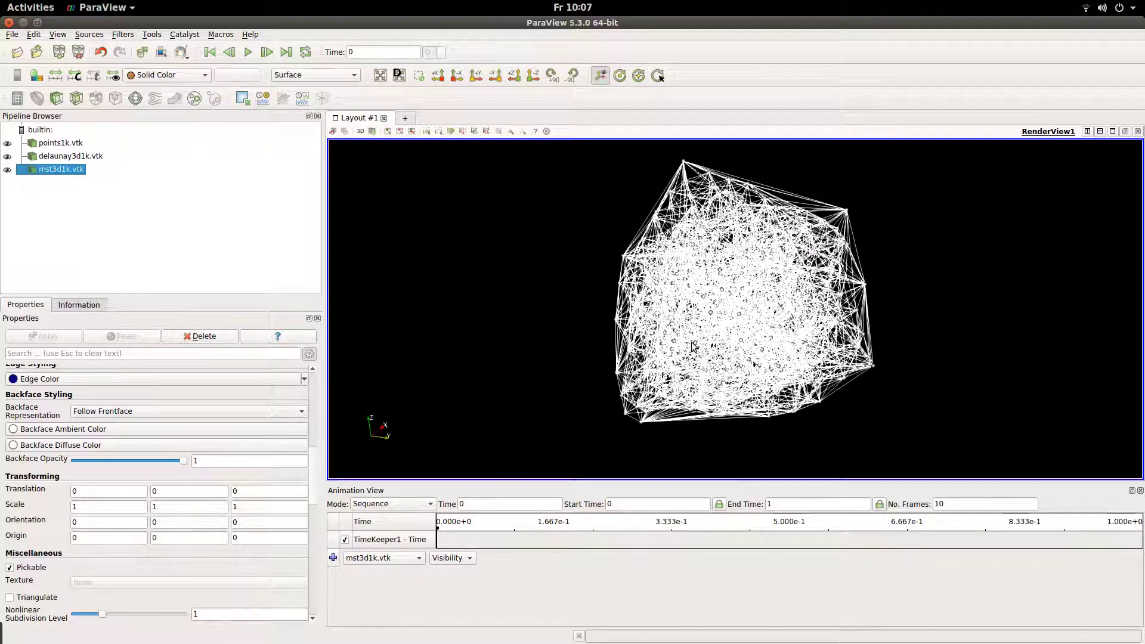
- Add a Camera Orbit animation track, set 100 frames, and play the orbit
left_click(397, 558)
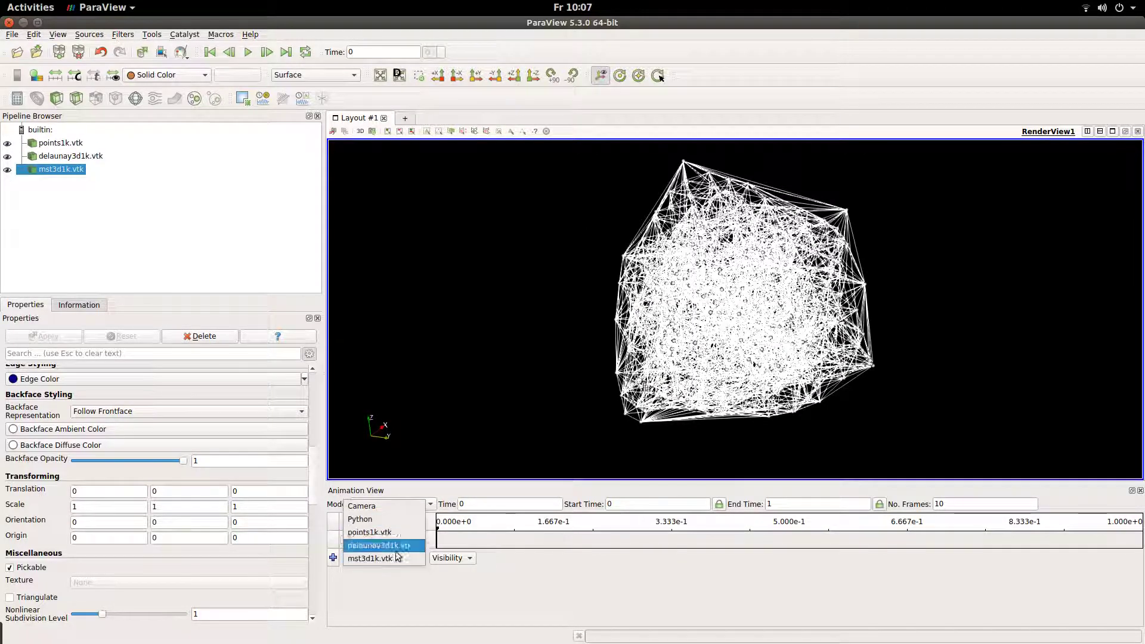
left_click(396, 506)
left_click(333, 558)
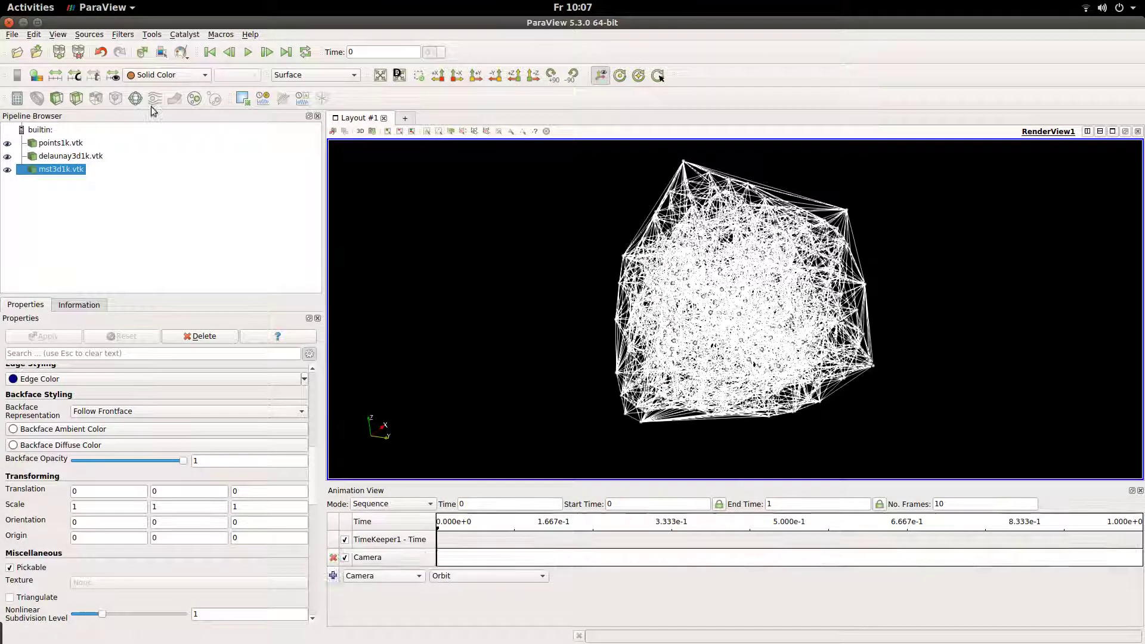
left_click(248, 53)
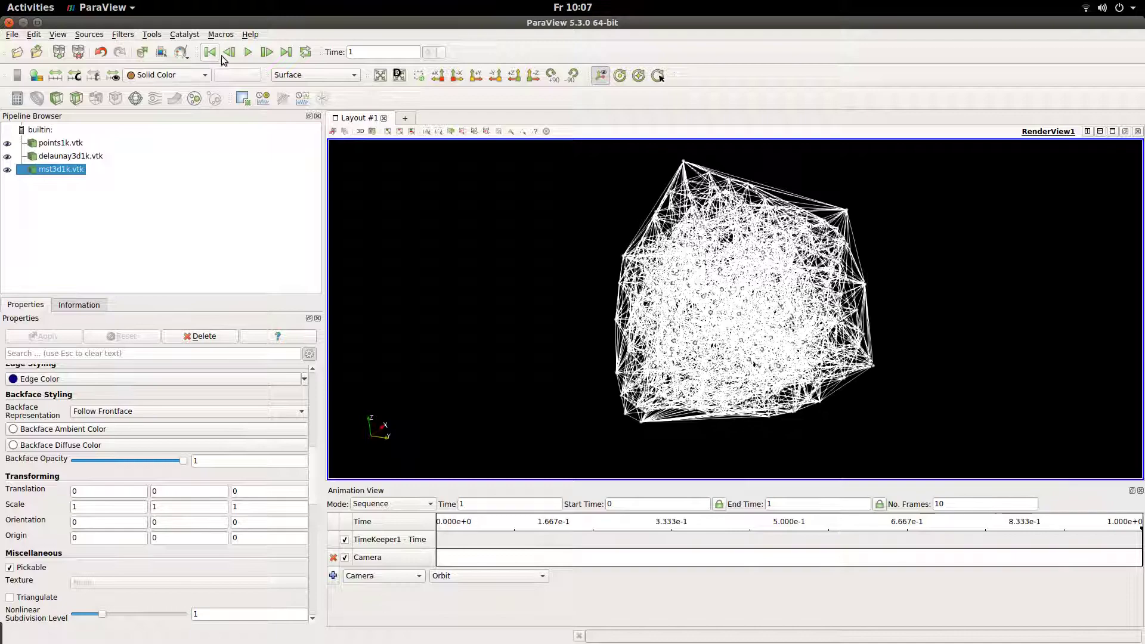
left_click(964, 505)
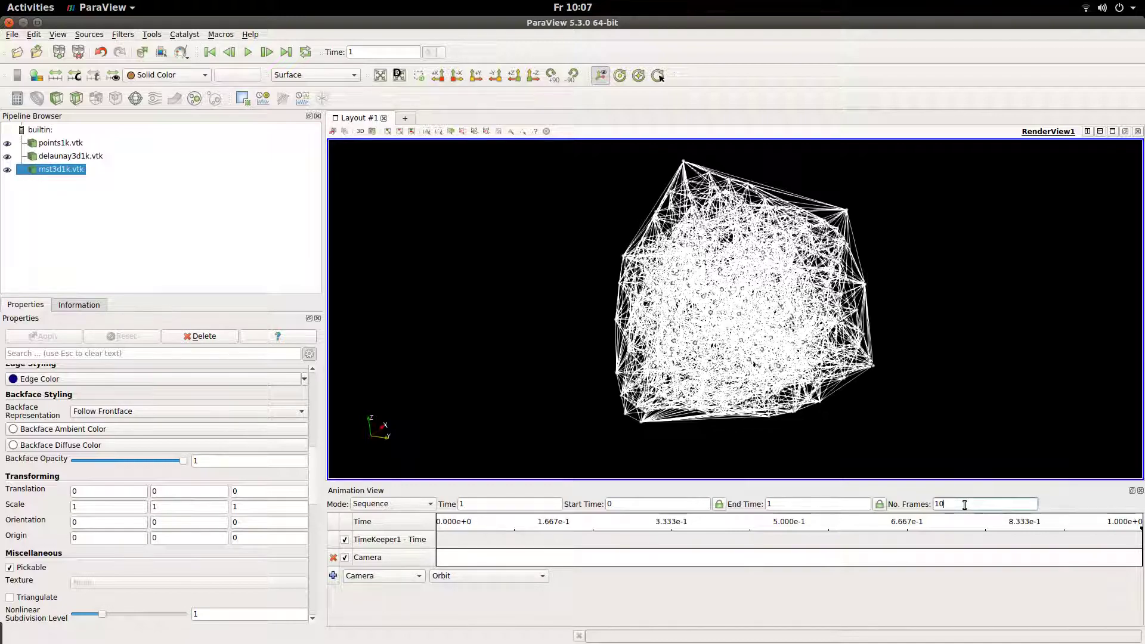
type("0")
key("Tab")
left_click(248, 53)
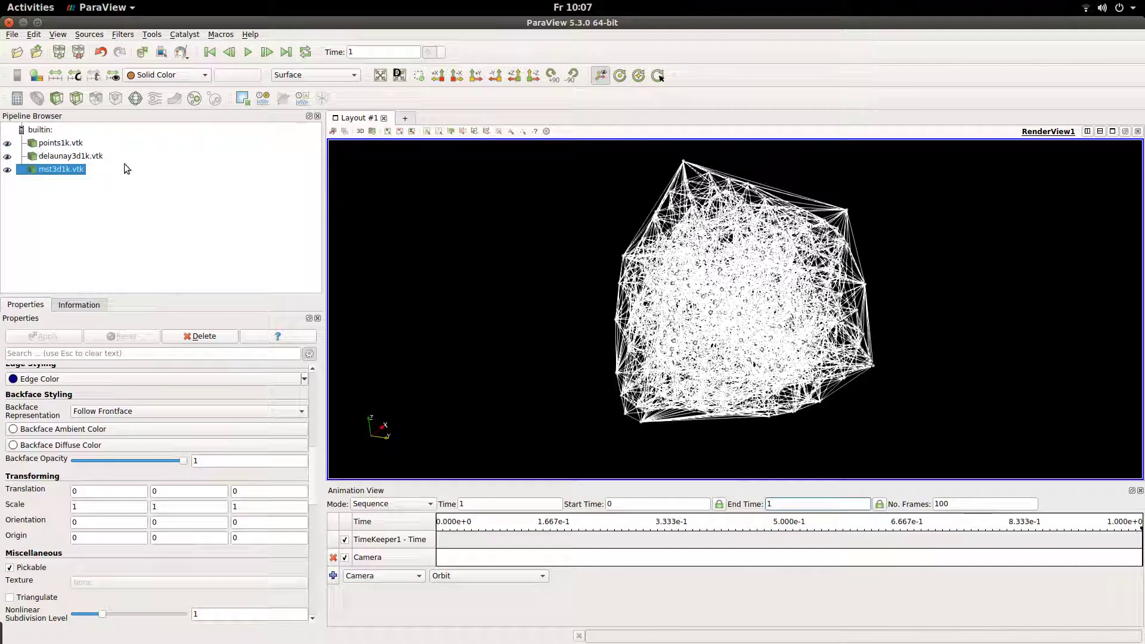
- Apply an Elevation filter to points1k.vtk and shrink its Gaussian radius to small dots
left_click(60, 143)
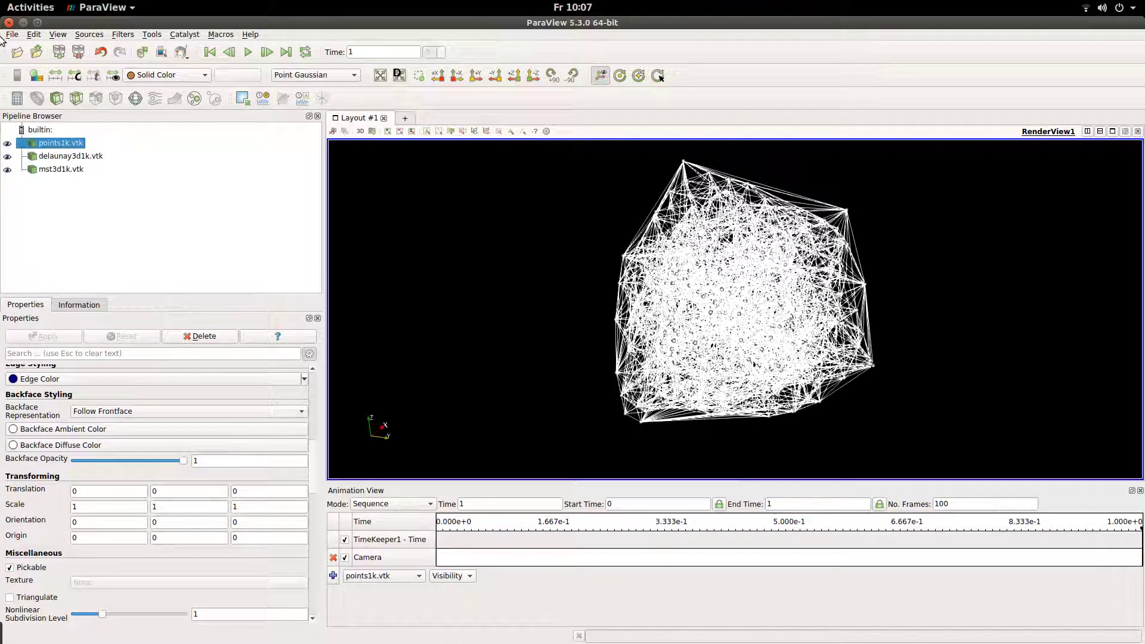
left_click(123, 35)
mouse_move(173, 139)
mouse_move(156, 218)
left_click(287, 482)
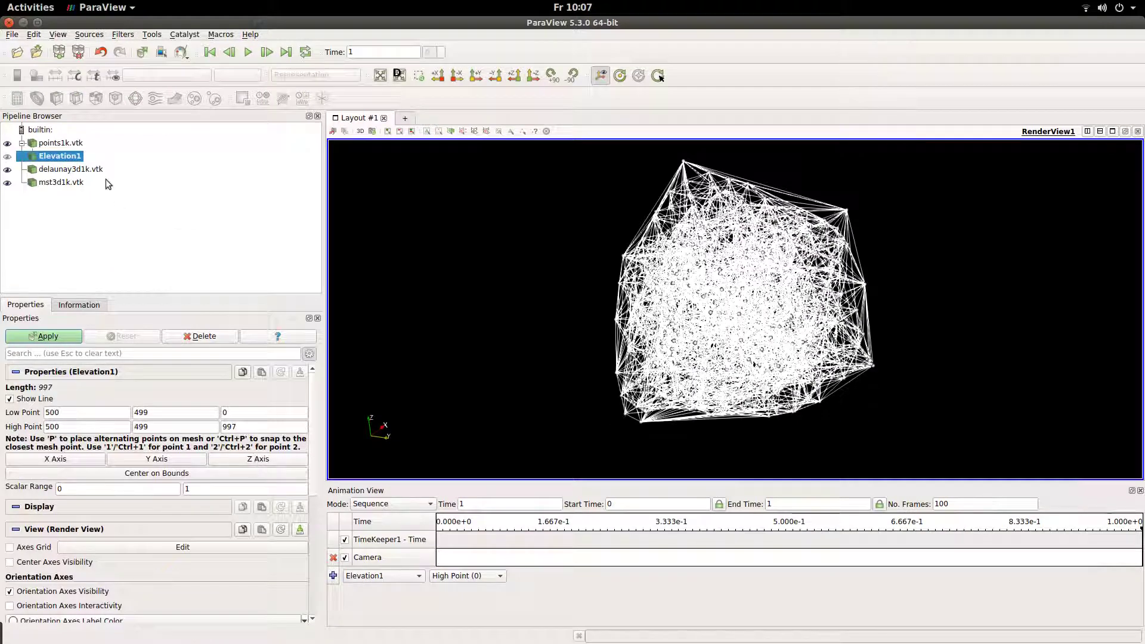
left_click(36, 335)
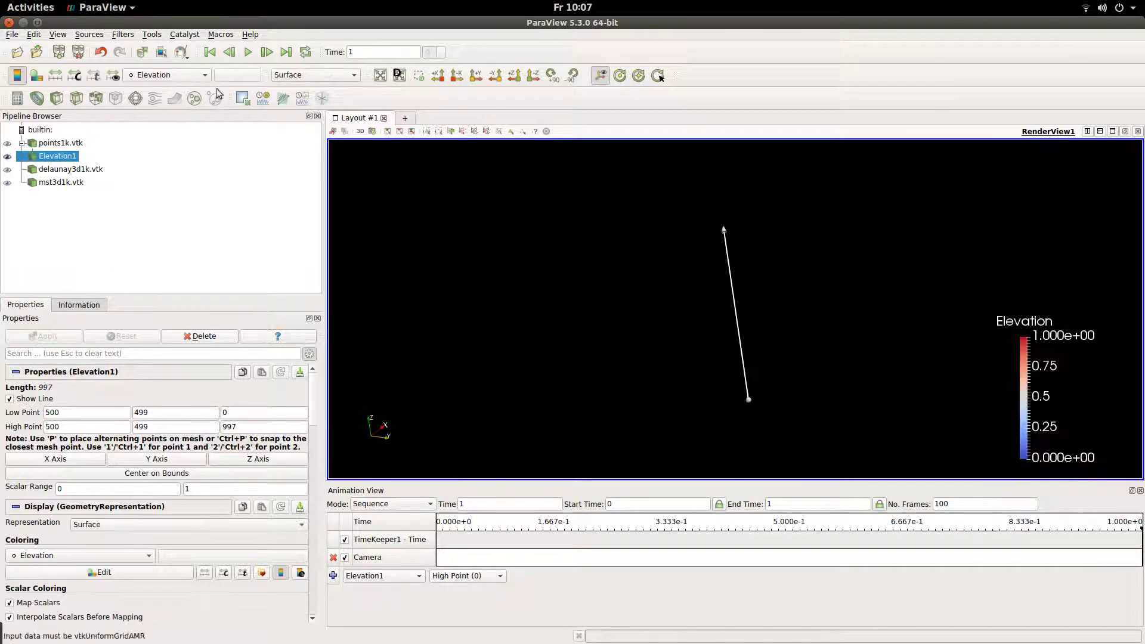
scroll(230, 492, "down", 2)
scroll(230, 492, "up", 1)
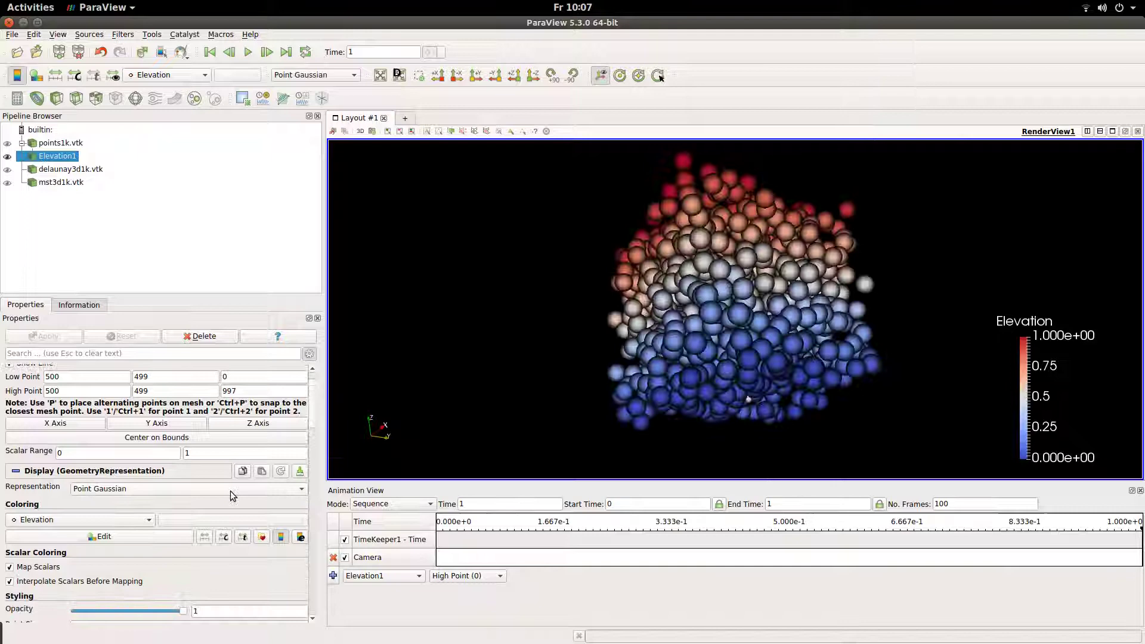
left_click_drag(313, 420, 302, 580)
scroll(302, 579, "up", 5)
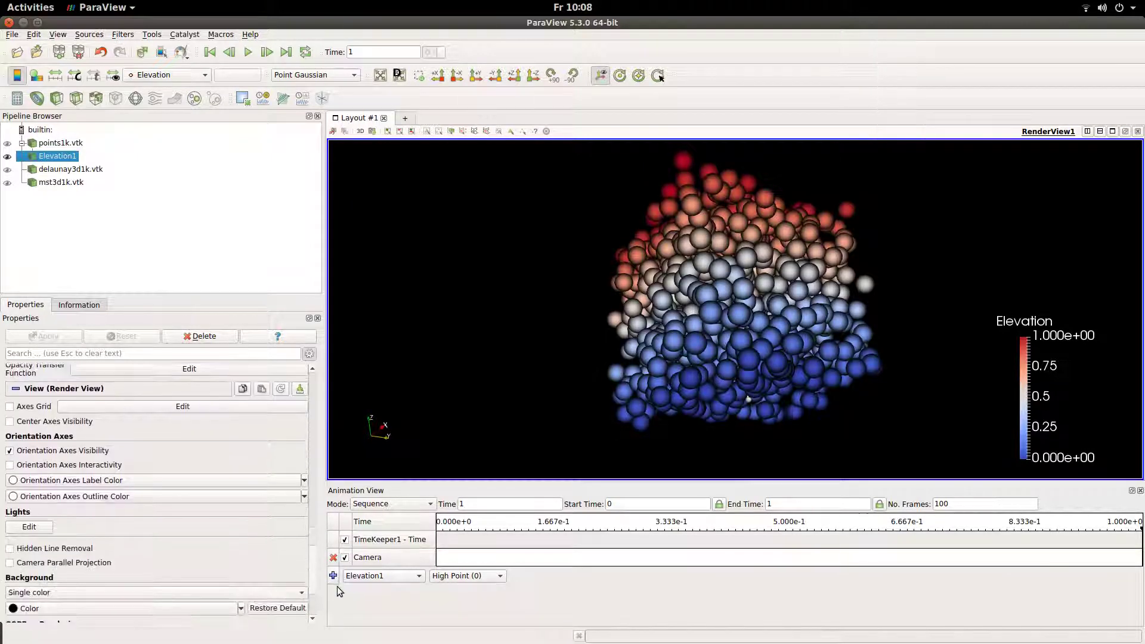
left_click_drag(164, 454, 149, 447)
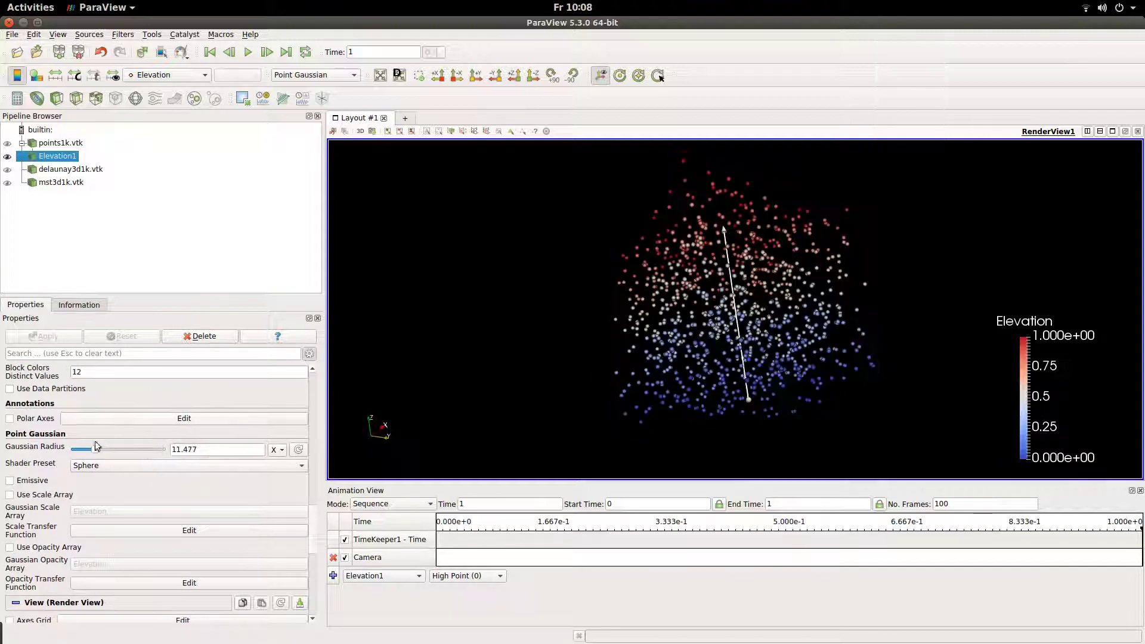
- Show the Delaunay mesh and apply a Z Axis Elevation filter to it
left_click(20, 172)
left_click(7, 169)
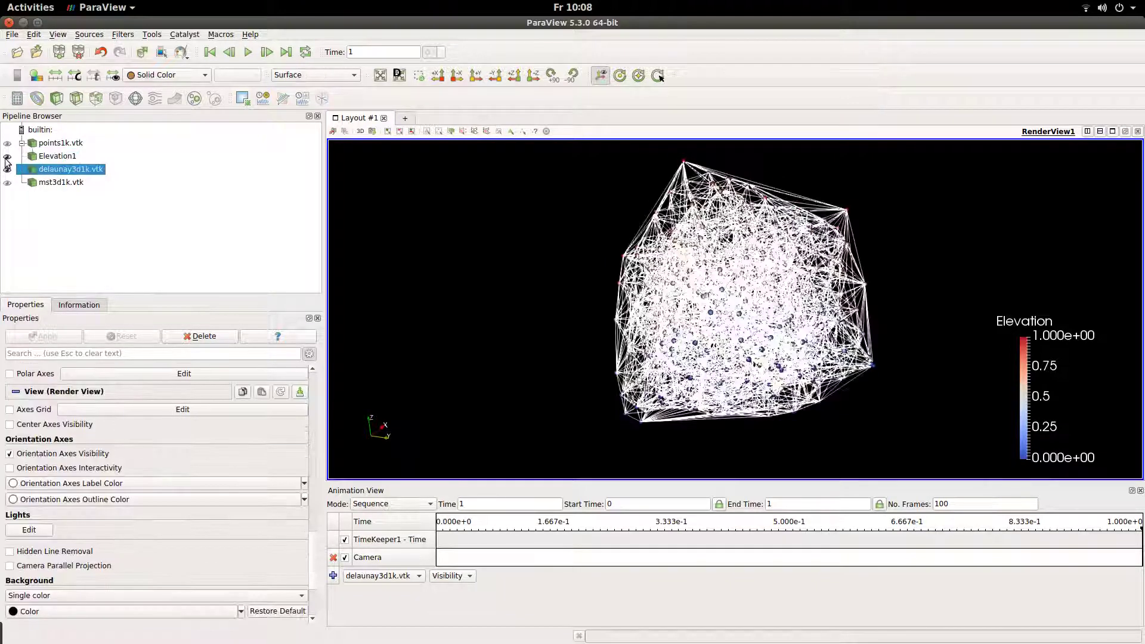
left_click(123, 34)
mouse_move(143, 218)
left_click(298, 587)
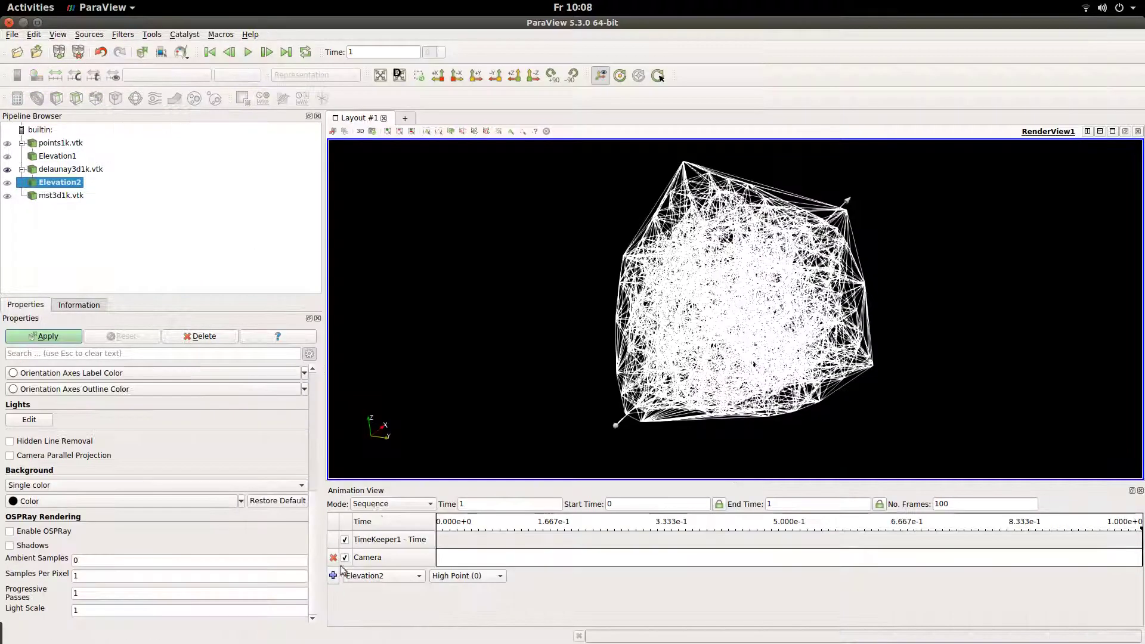
left_click(249, 459)
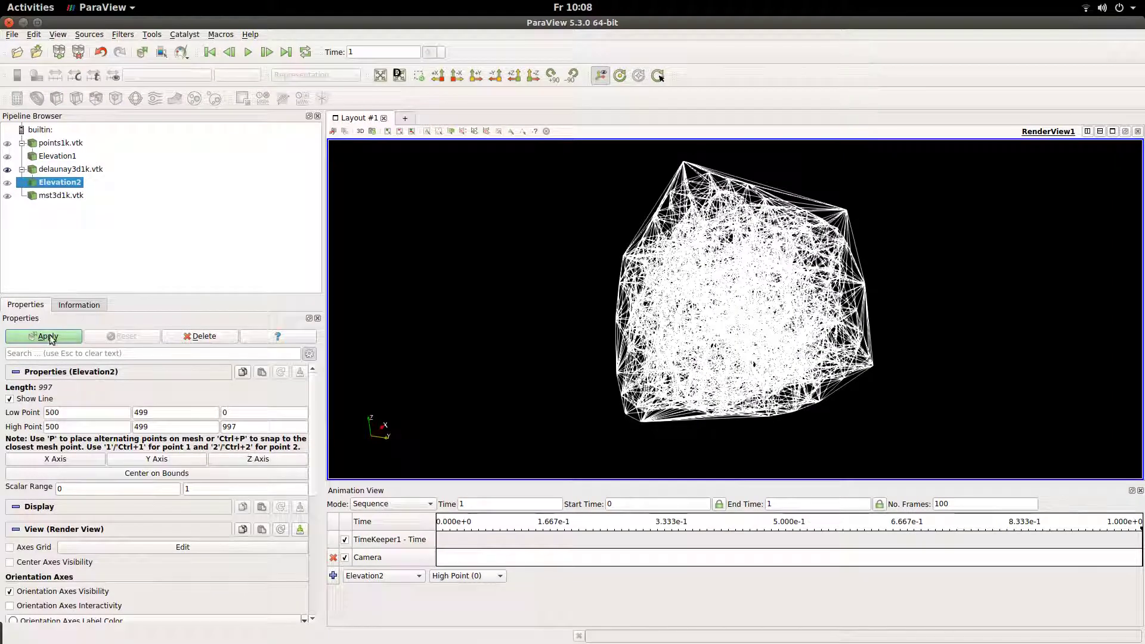
left_click(52, 337)
- Add and apply an Elevation filter on the mst3d1k.vtk tree
left_click(60, 195)
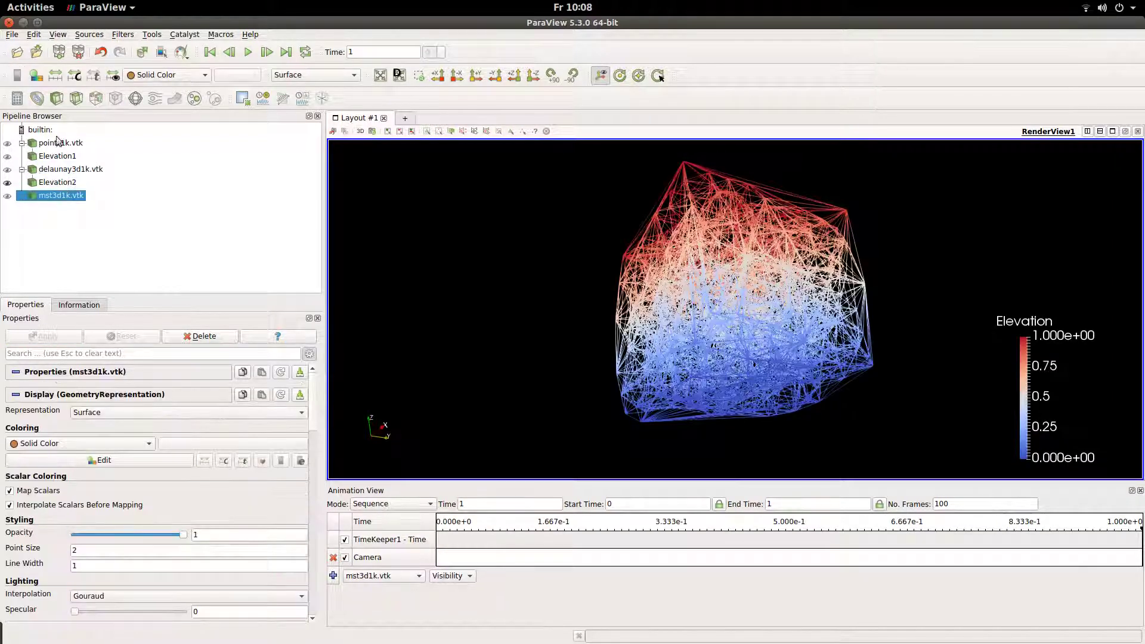
left_click(123, 34)
left_click(287, 60)
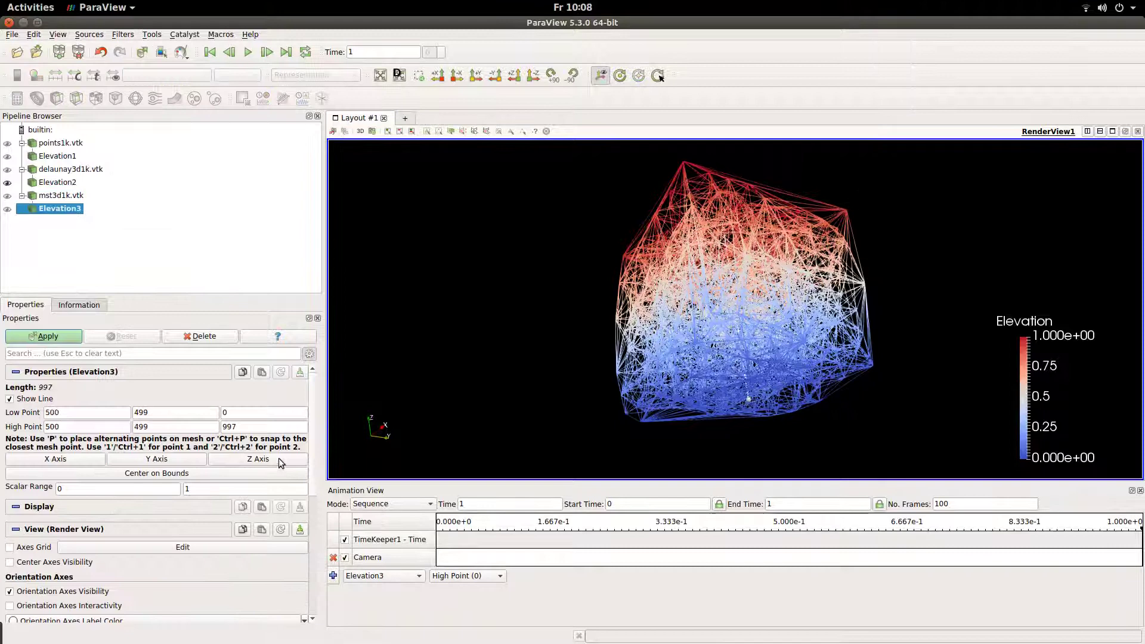
left_click(45, 335)
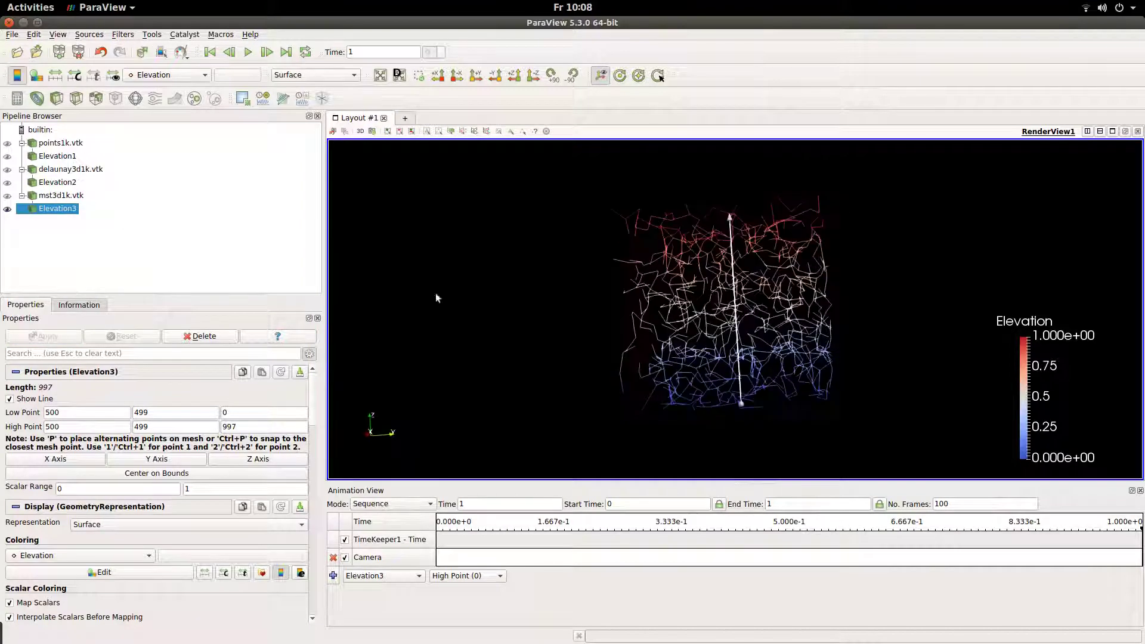
- Play the animation, pause near 0.545, and show the Elevation2 Delaunay mesh
left_click(248, 53)
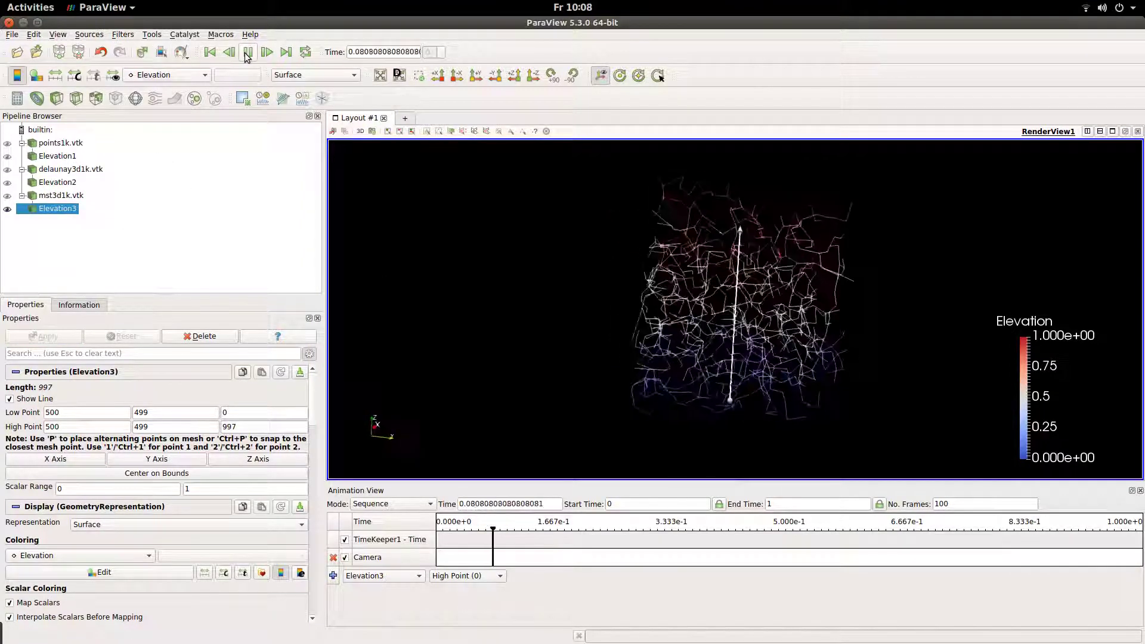
left_click(248, 53)
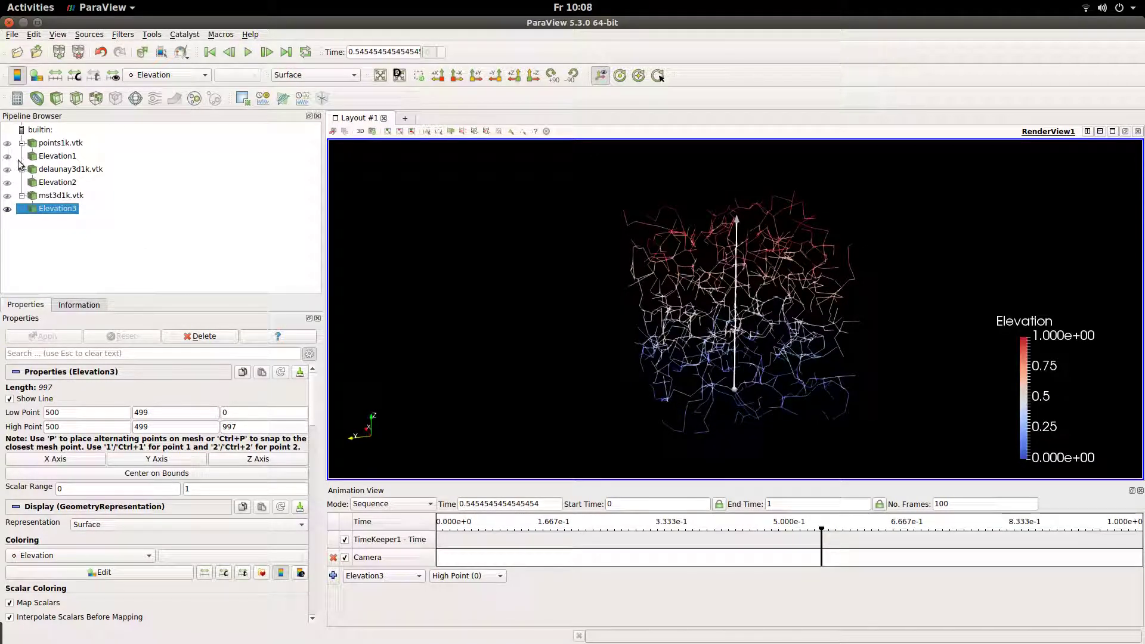
left_click(43, 156)
left_click(8, 183)
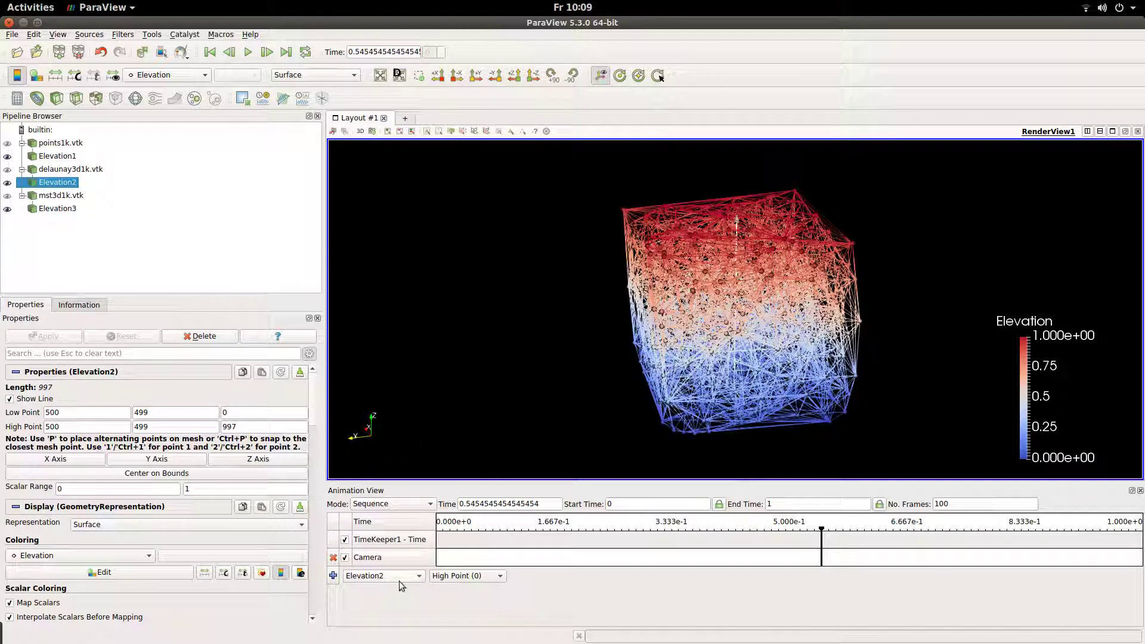
- Add an Opacity animation track for Elevation2 next to the Camera orbit track
left_click(60, 158)
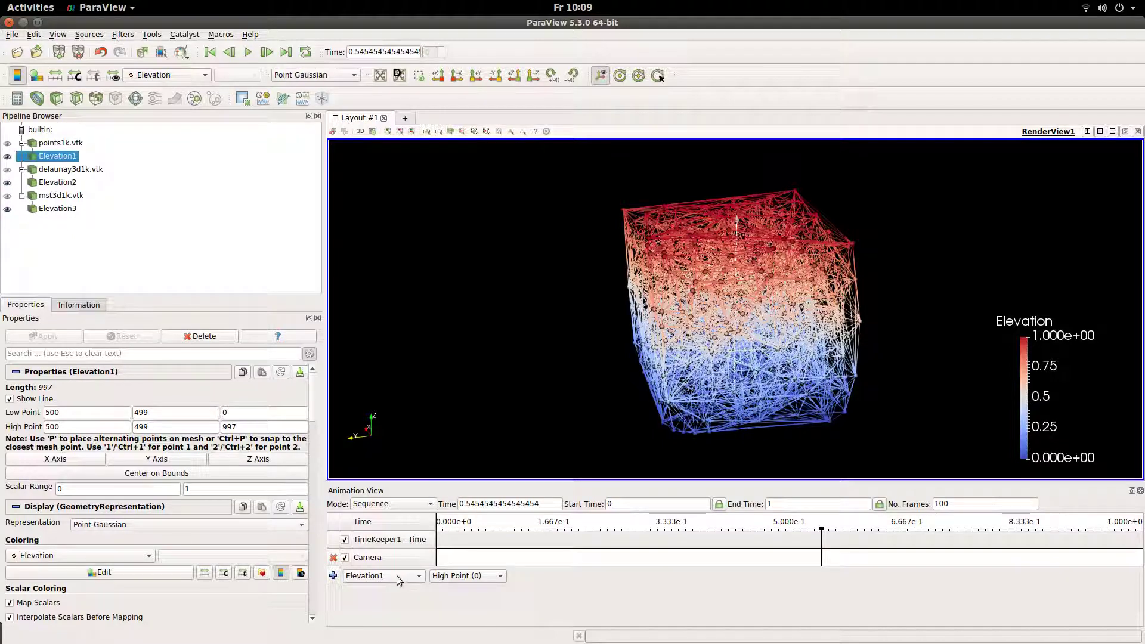
key("Down")
key("Down")
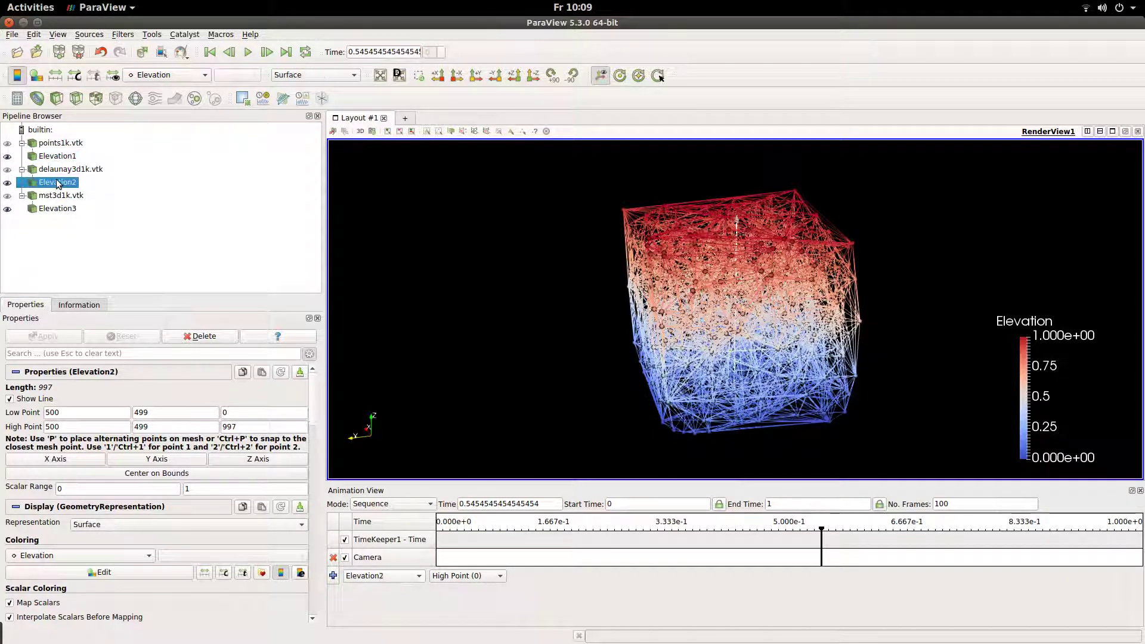
left_click(467, 576)
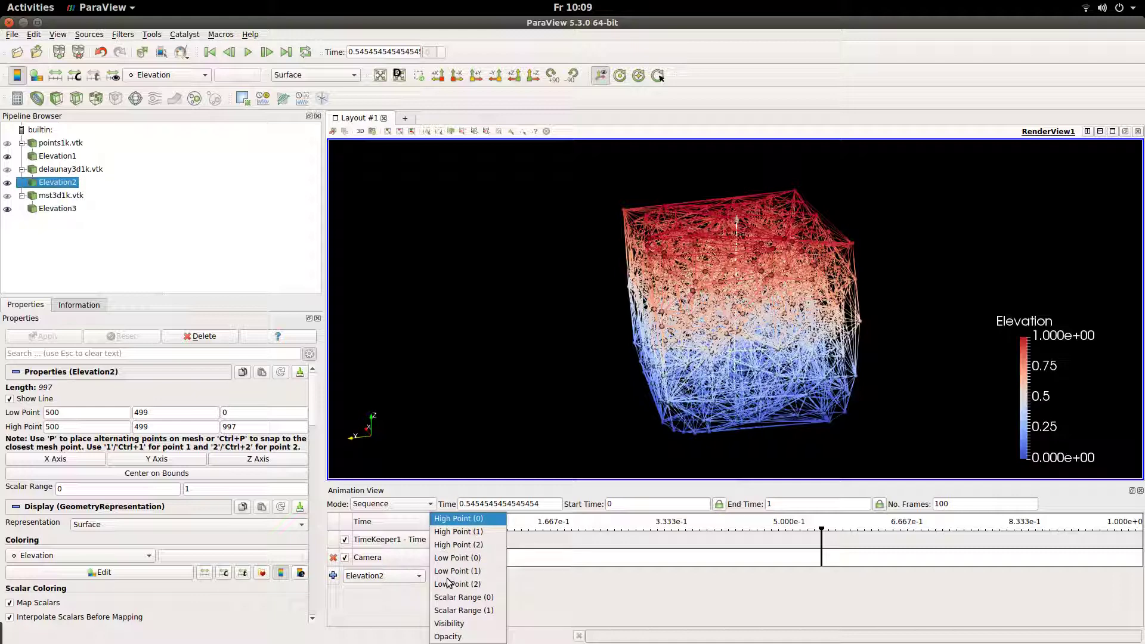
left_click(463, 637)
left_click(333, 576)
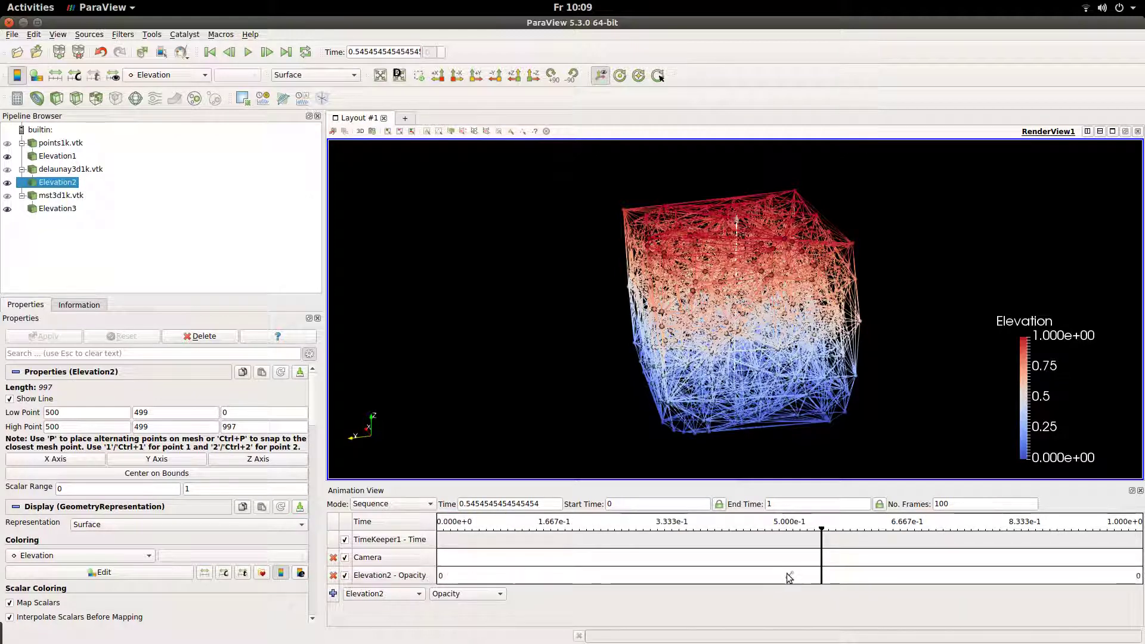
- Insert Elevation2 opacity keyframes at times .33 and .66 between 0 and 1
double_click(789, 576)
left_click(715, 212)
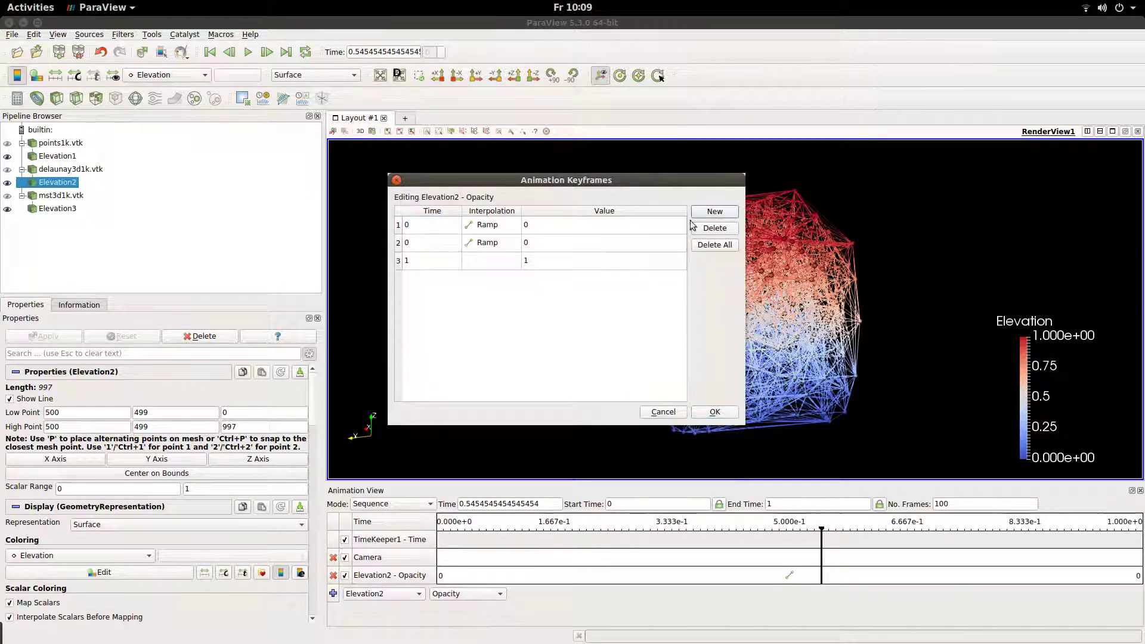
double_click(425, 241)
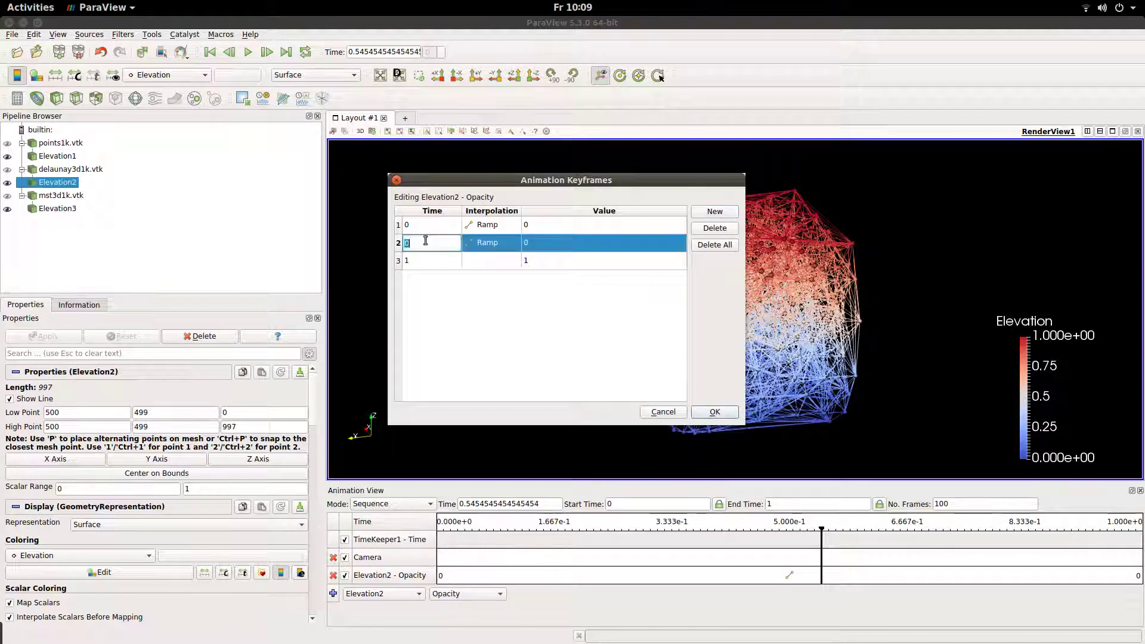
type("0.33")
key("Return")
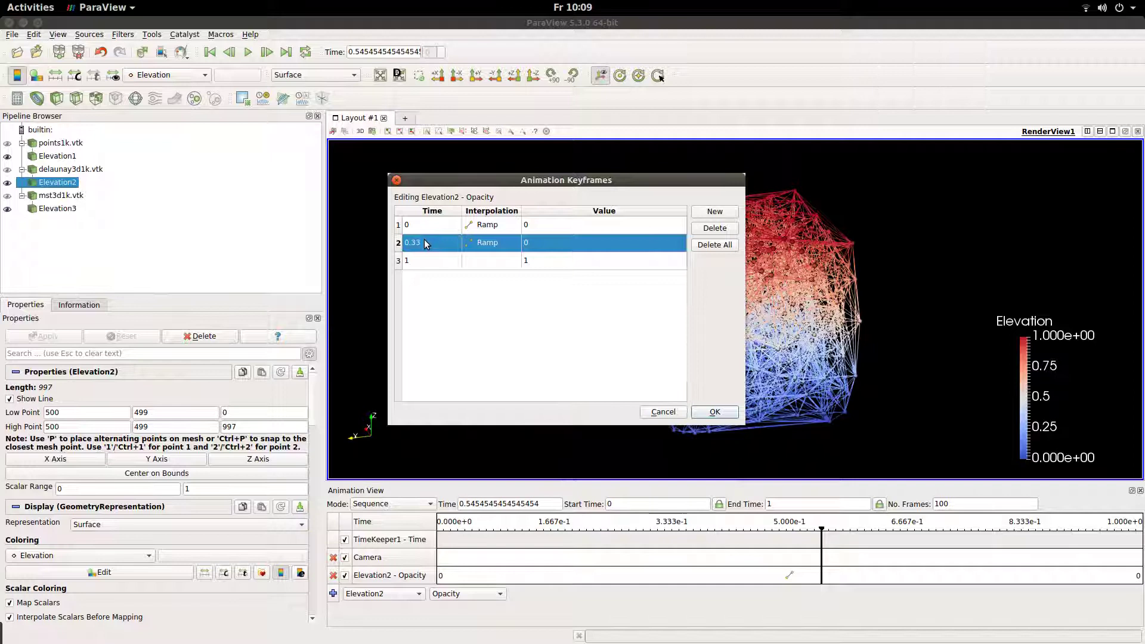
left_click(715, 211)
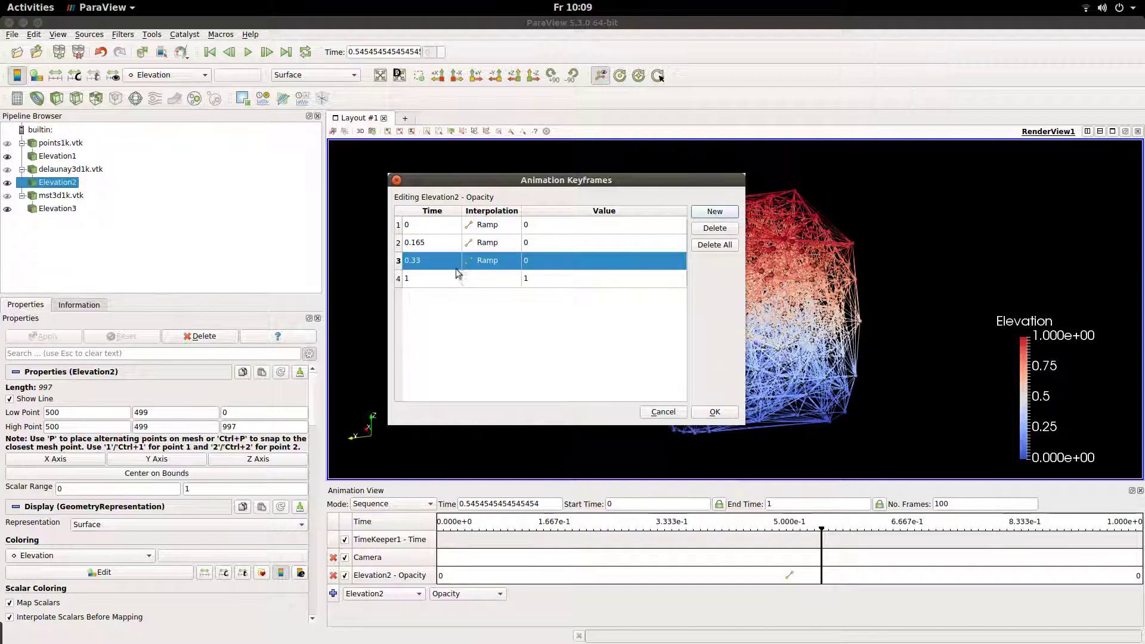
left_click(430, 243)
double_click(424, 248)
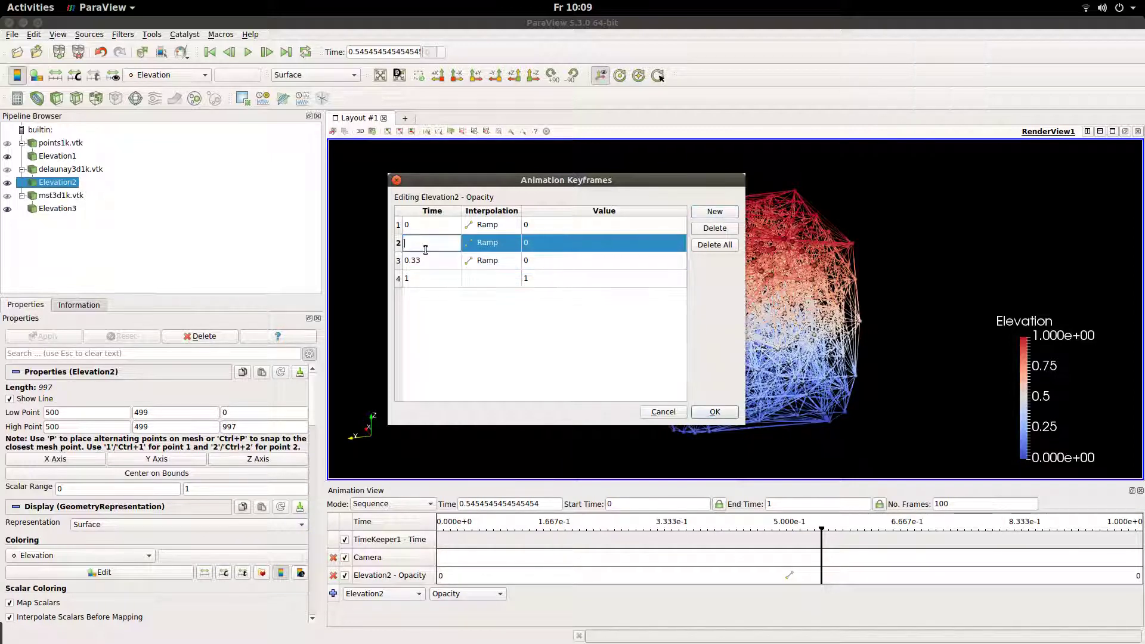
type(".33")
key("Down")
type(".6")
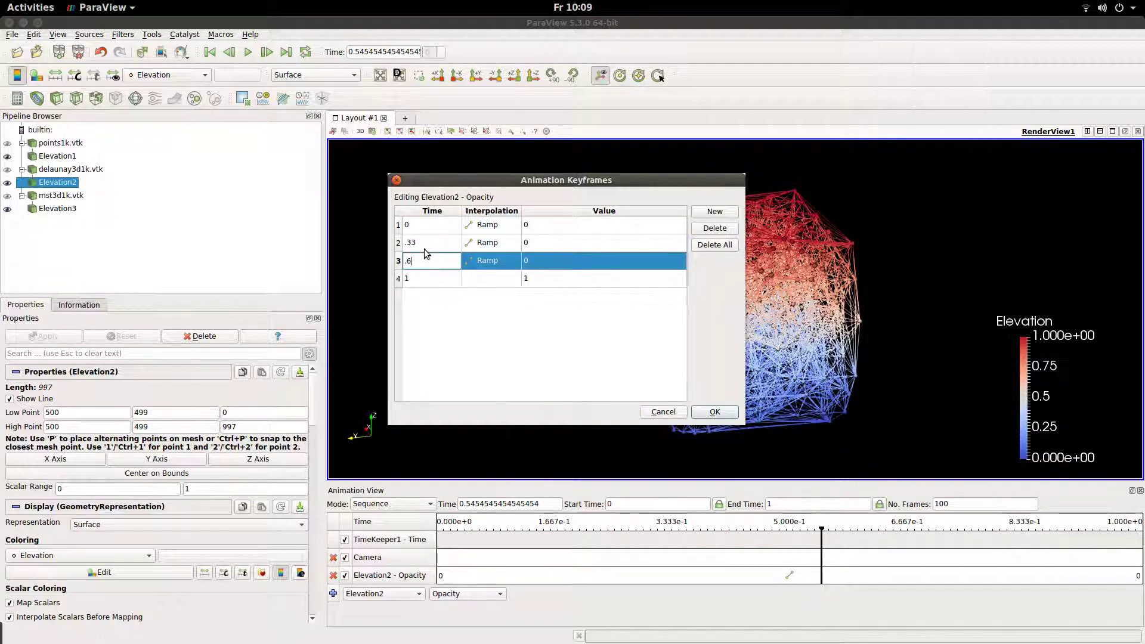
type("6")
key("Down")
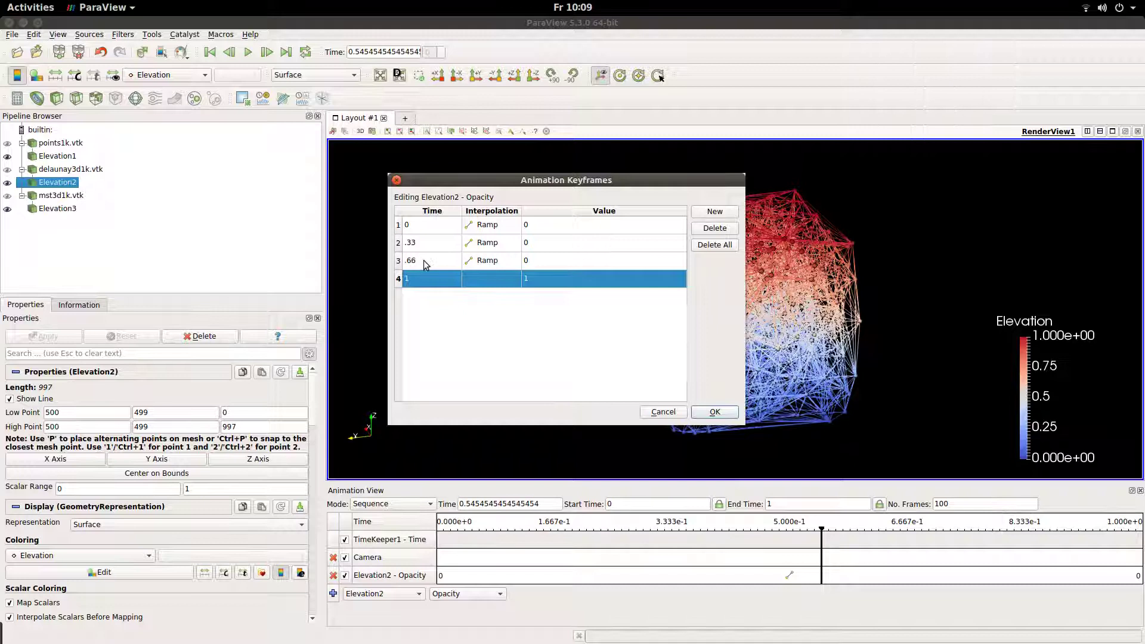
- Set the .66 keyframe's opacity to 1, giving values 0, 0, 1, 1
double_click(526, 260)
type("1")
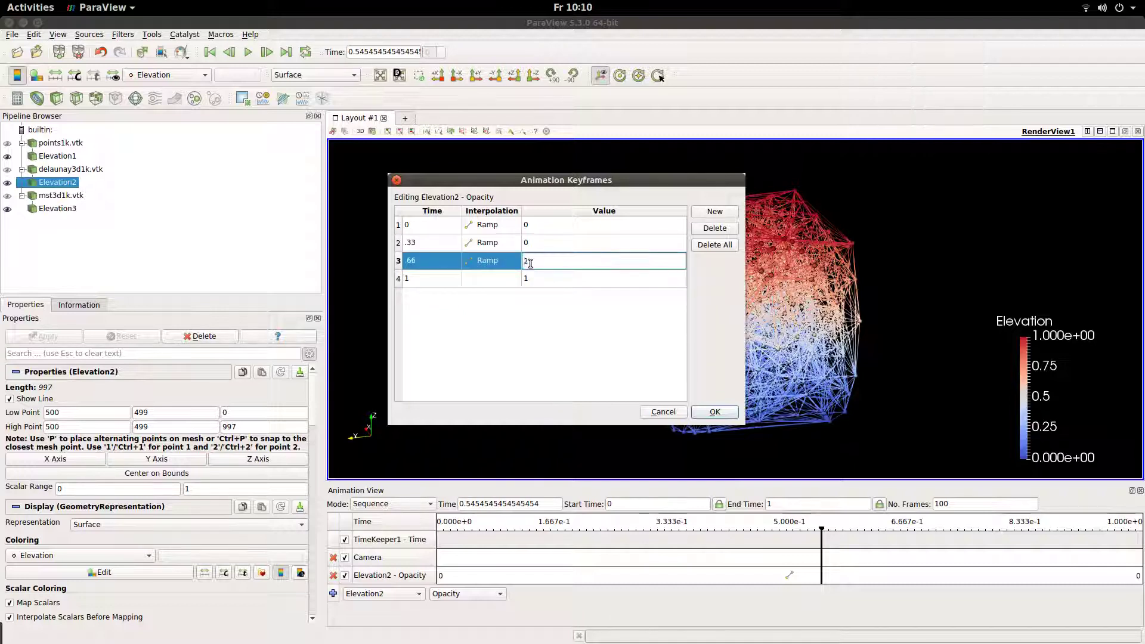
key("Return")
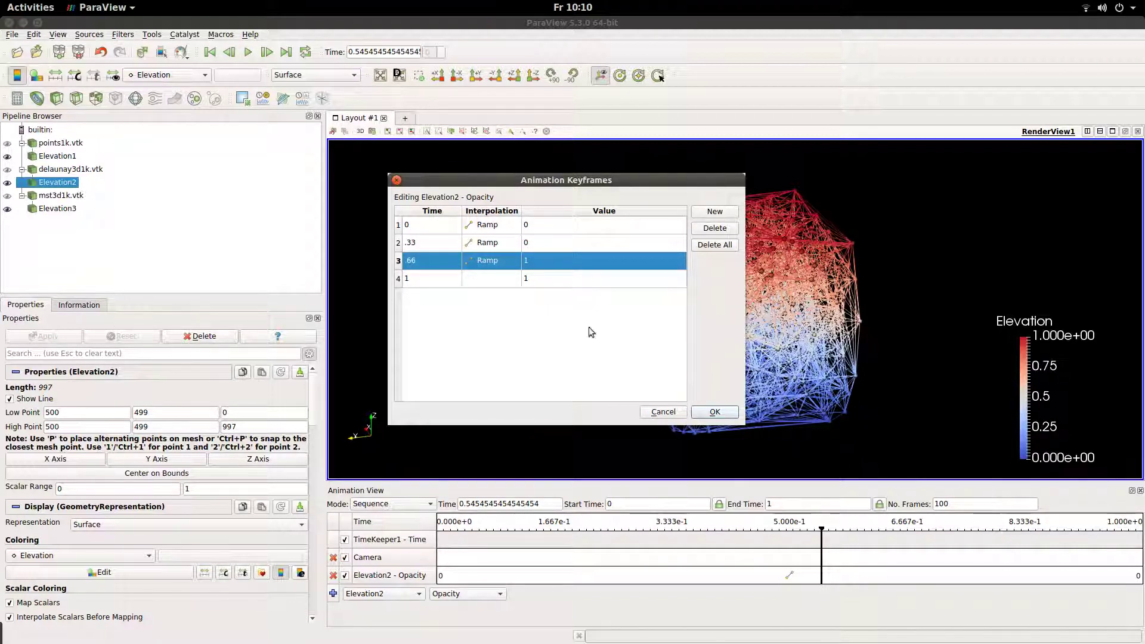
- Apply the keyframes, show the MST, play the fade-in, then delete the Elevation2 opacity track
left_click(709, 412)
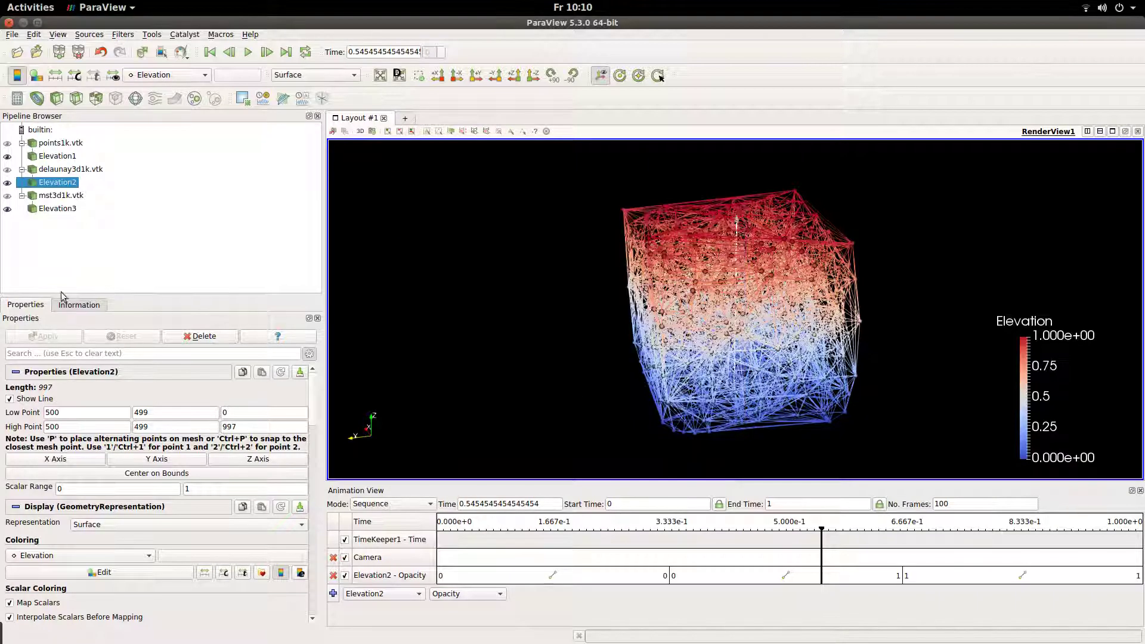
left_click(7, 208)
left_click(249, 53)
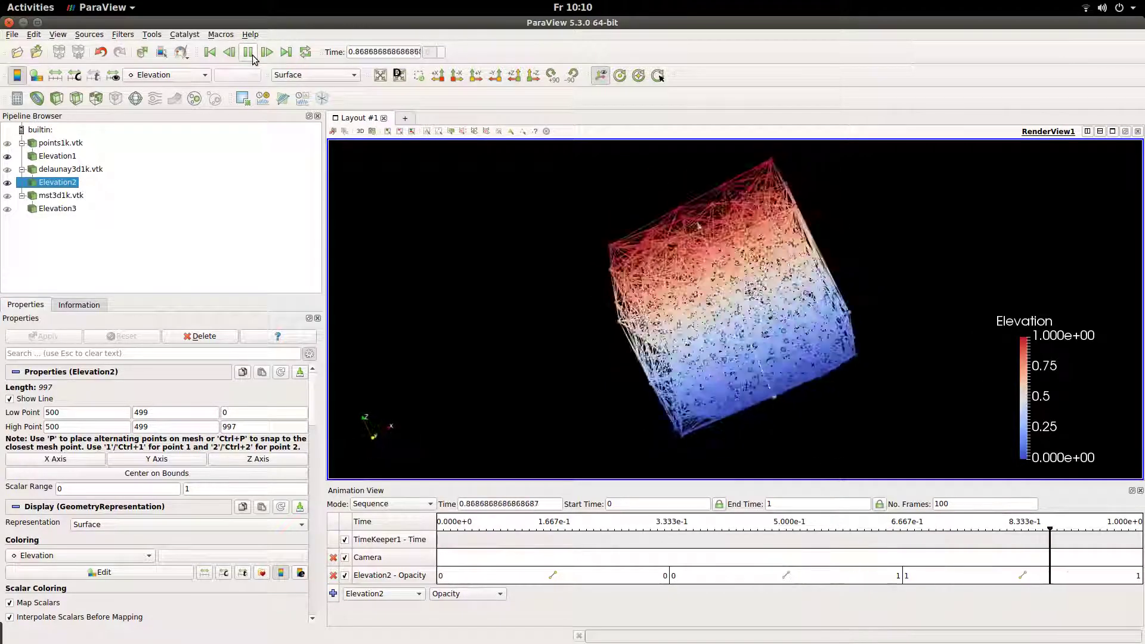
left_click(333, 574)
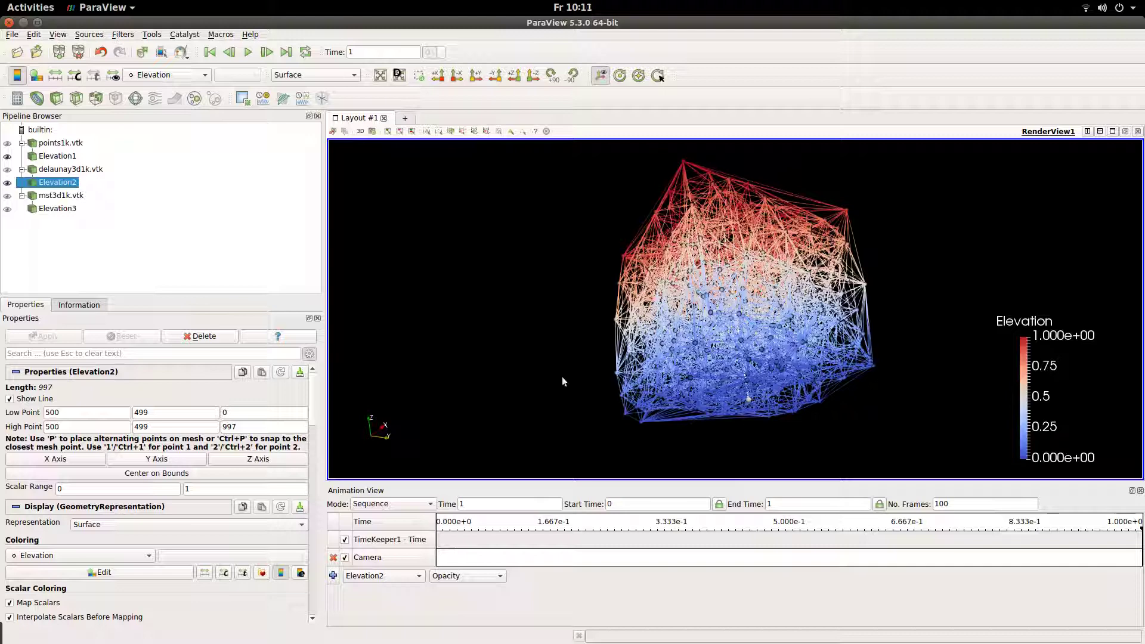
- Add a fresh Elevation2 opacity track with keyframes at times 0, .33, .66 and 1
left_click(334, 576)
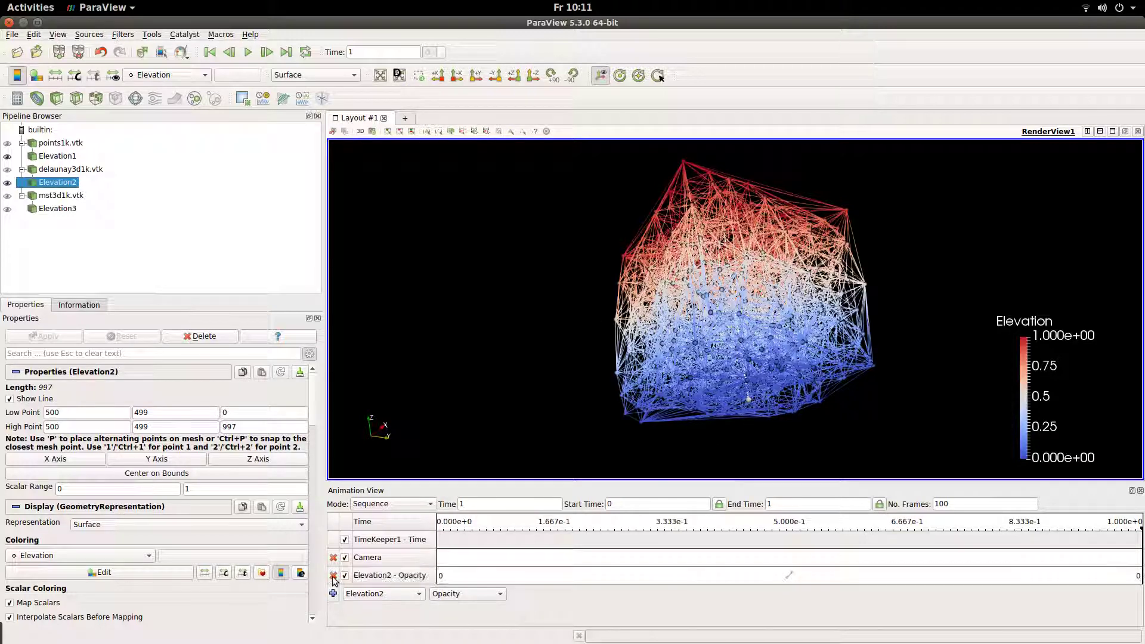
double_click(794, 577)
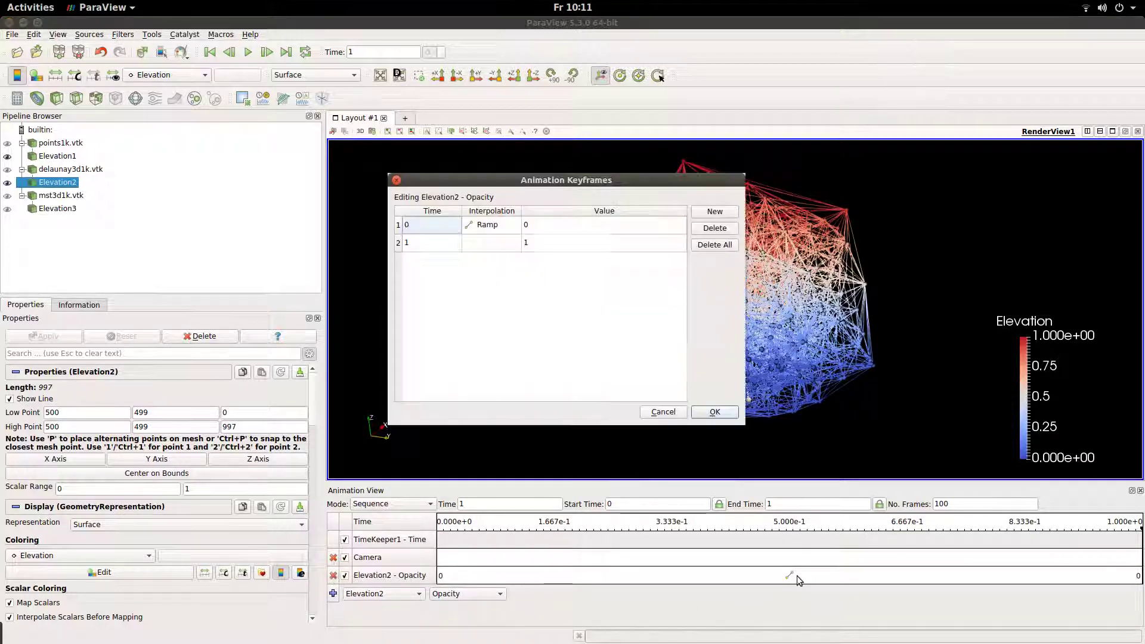
left_click(727, 215)
left_click(727, 215)
double_click(438, 246)
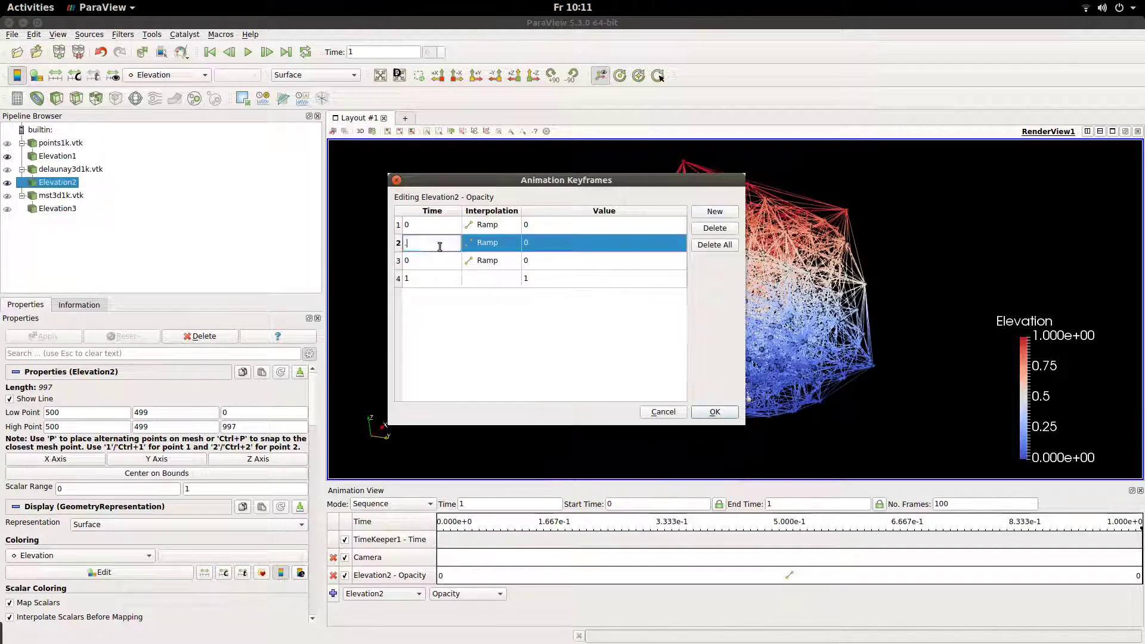
key("Down")
type(".6")
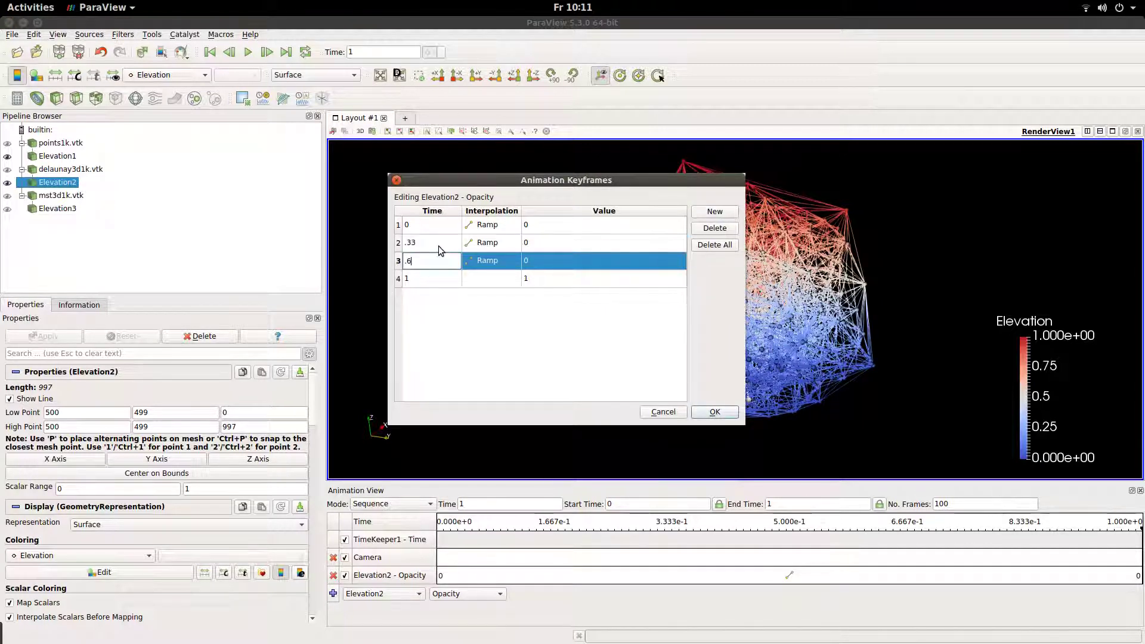
type("6")
key("Return")
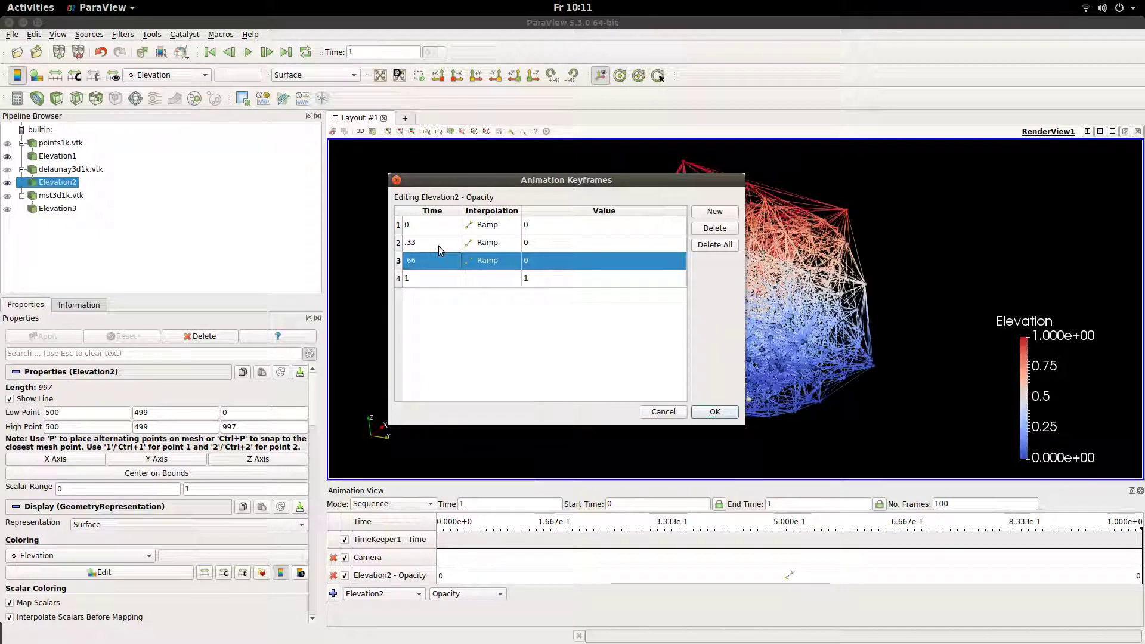
- Set opacity 1 at .33 and 0 at the last keyframe, then preview the fade
double_click(545, 241)
type("1")
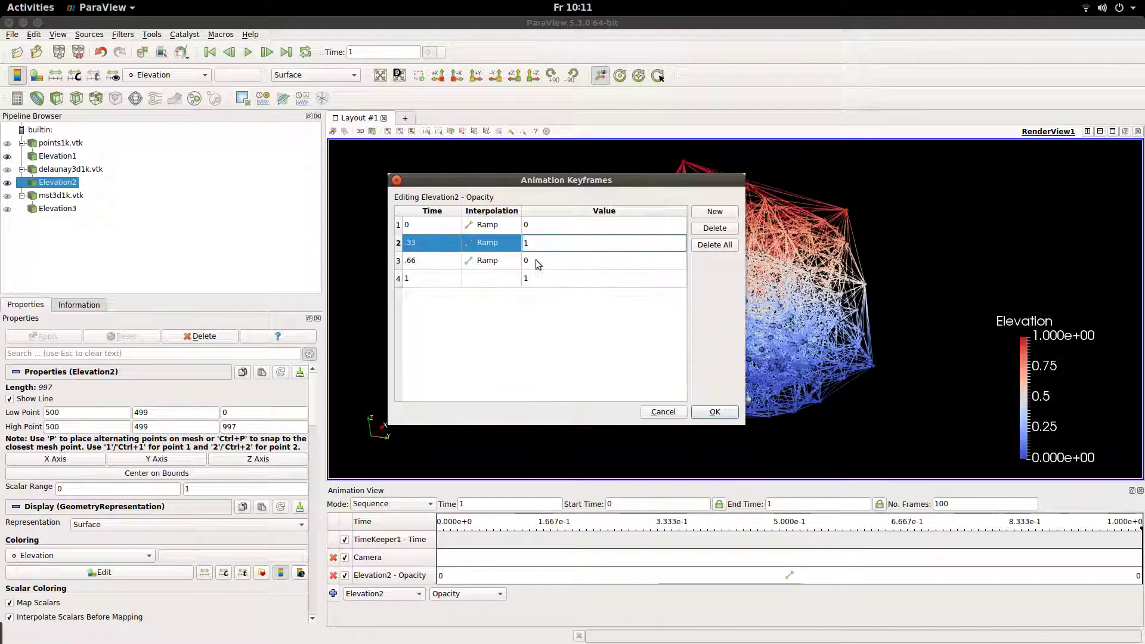
double_click(537, 277)
type("0")
left_click(715, 411)
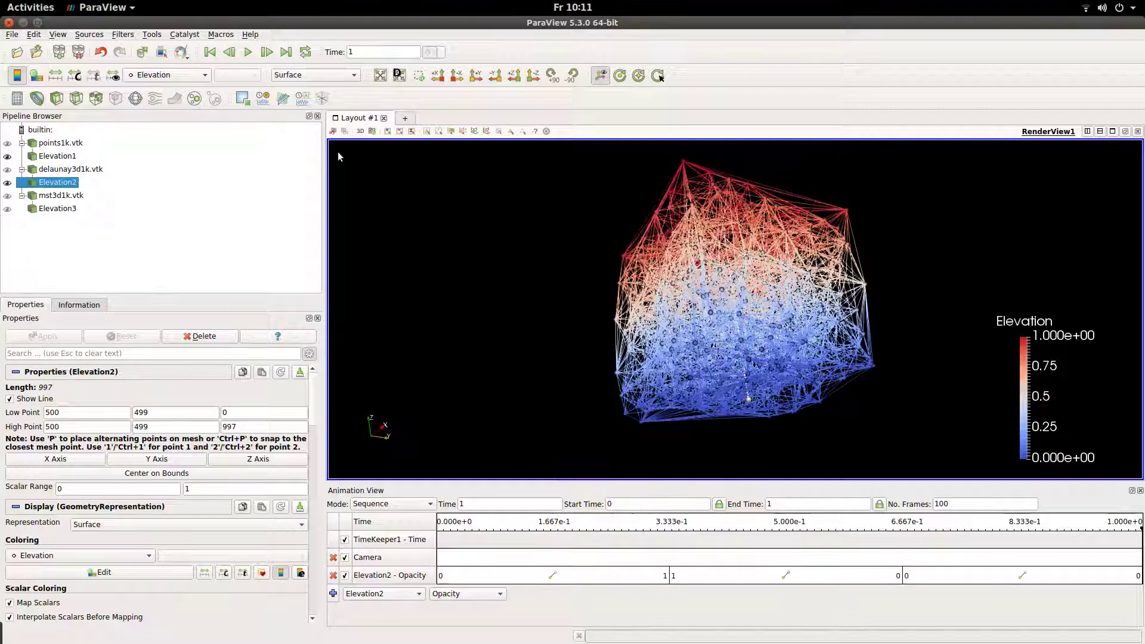
left_click(248, 52)
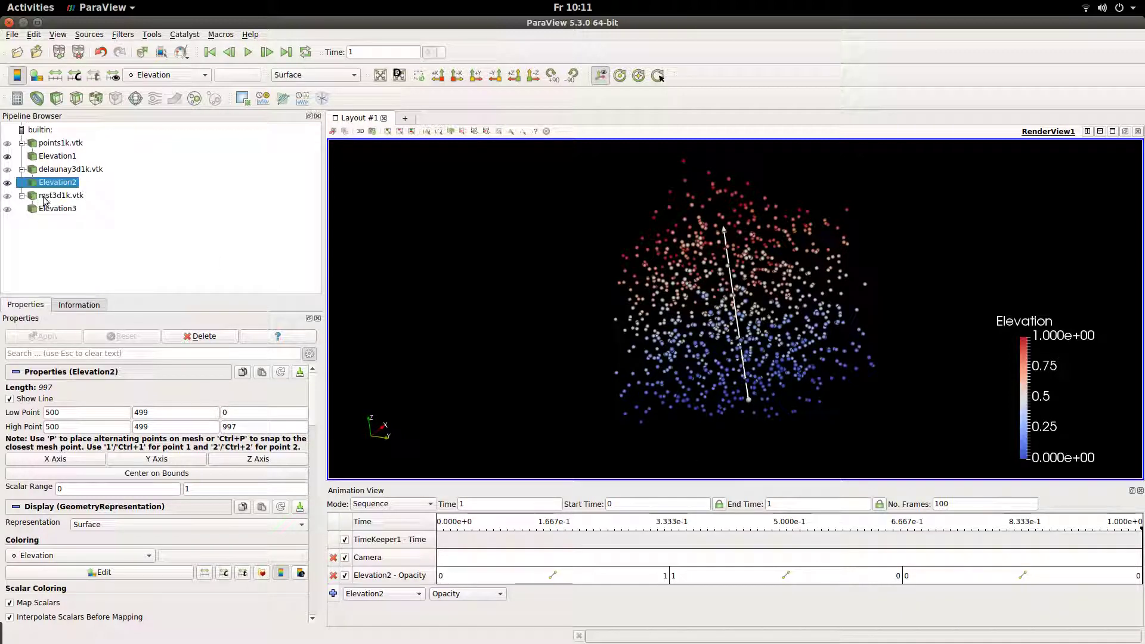
- Make the Elevation3 tree visible and add an Opacity animation track for it
left_click(7, 209)
left_click(57, 208)
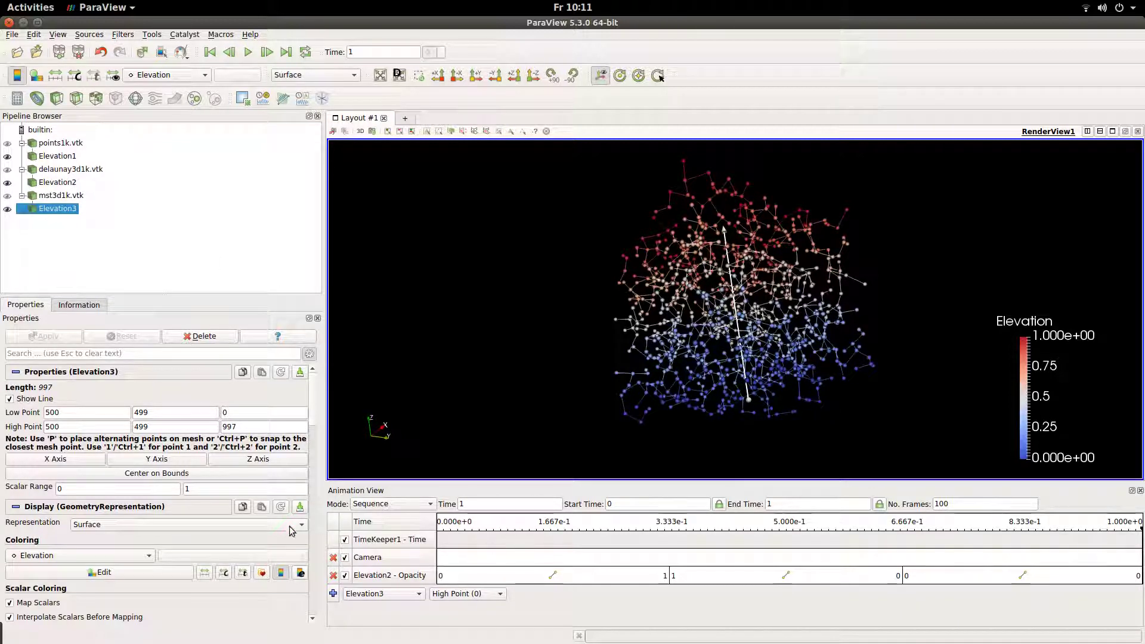
left_click(443, 595)
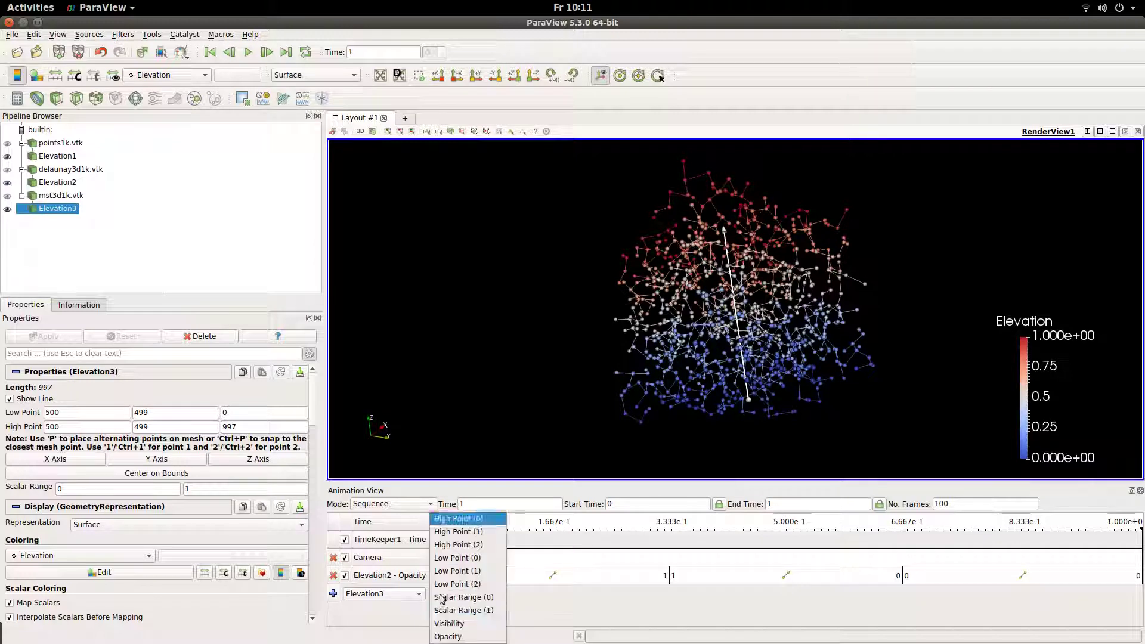
left_click(455, 637)
left_click(333, 593)
- Add Elevation3 opacity keyframes at times .33 and .66
double_click(722, 594)
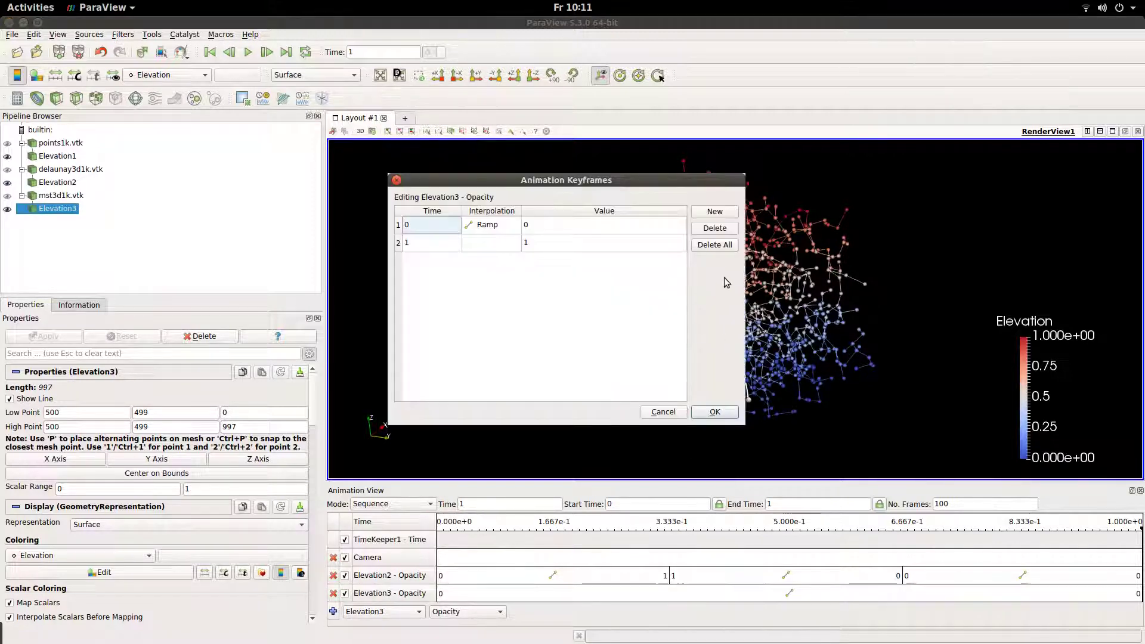
left_click(714, 213)
left_click(714, 212)
left_click(424, 246)
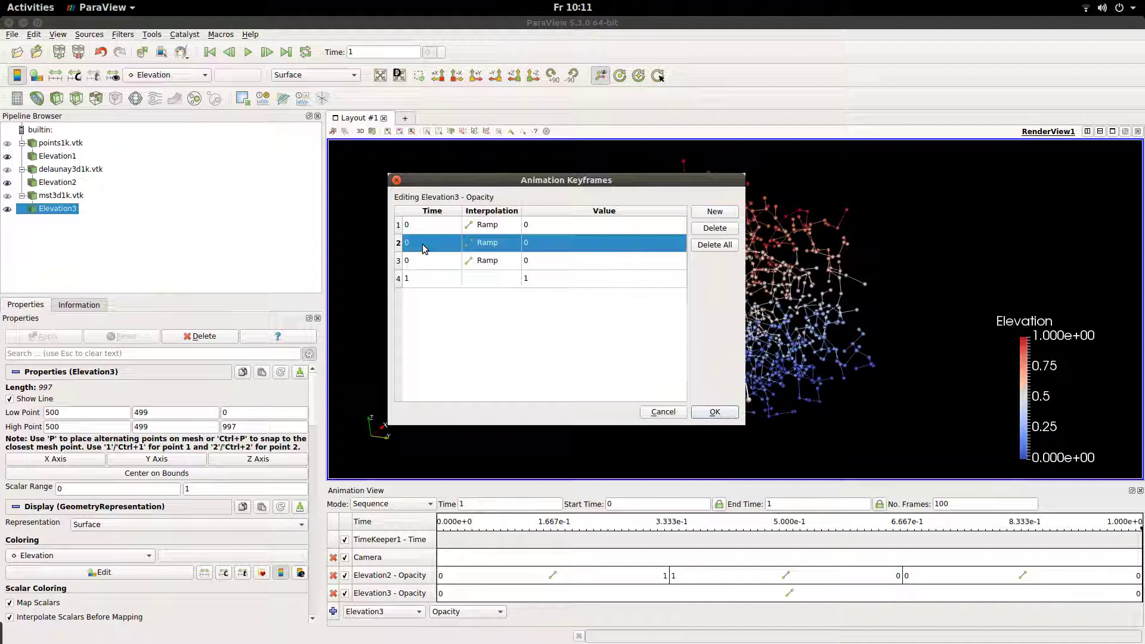
double_click(424, 246)
left_click(424, 246)
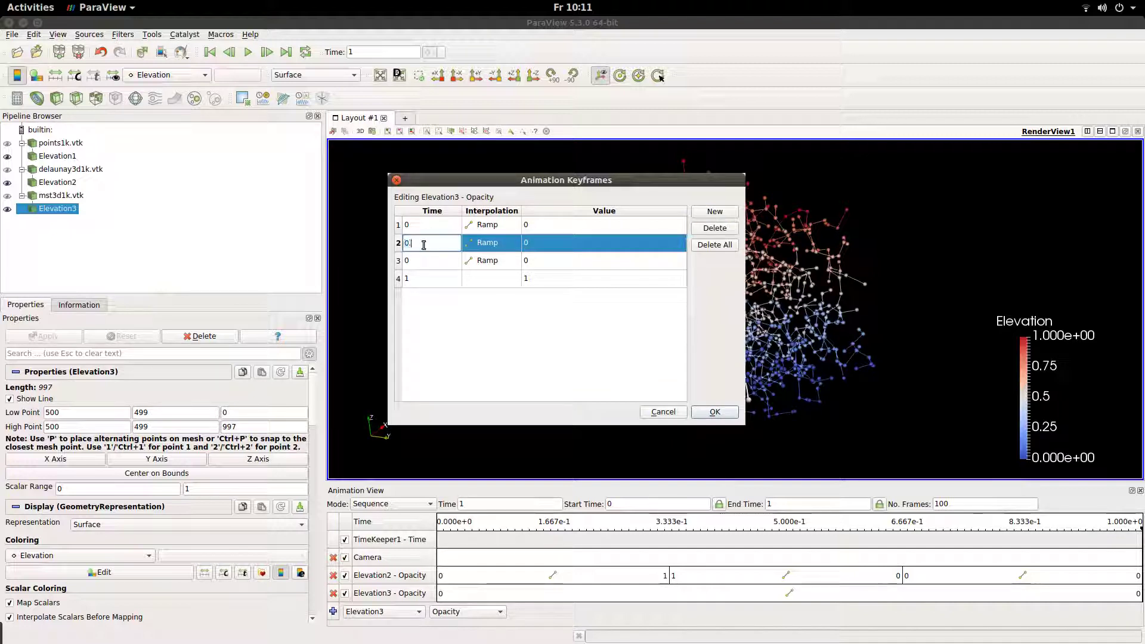
type(".33")
key("Return")
type(".")
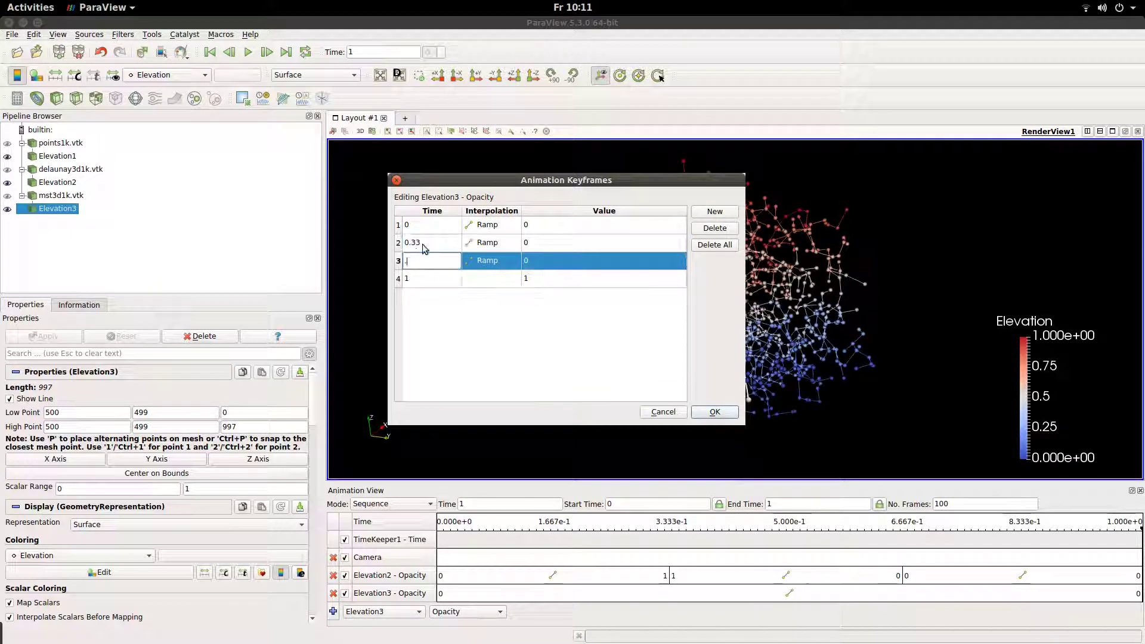
type("66")
key("Return")
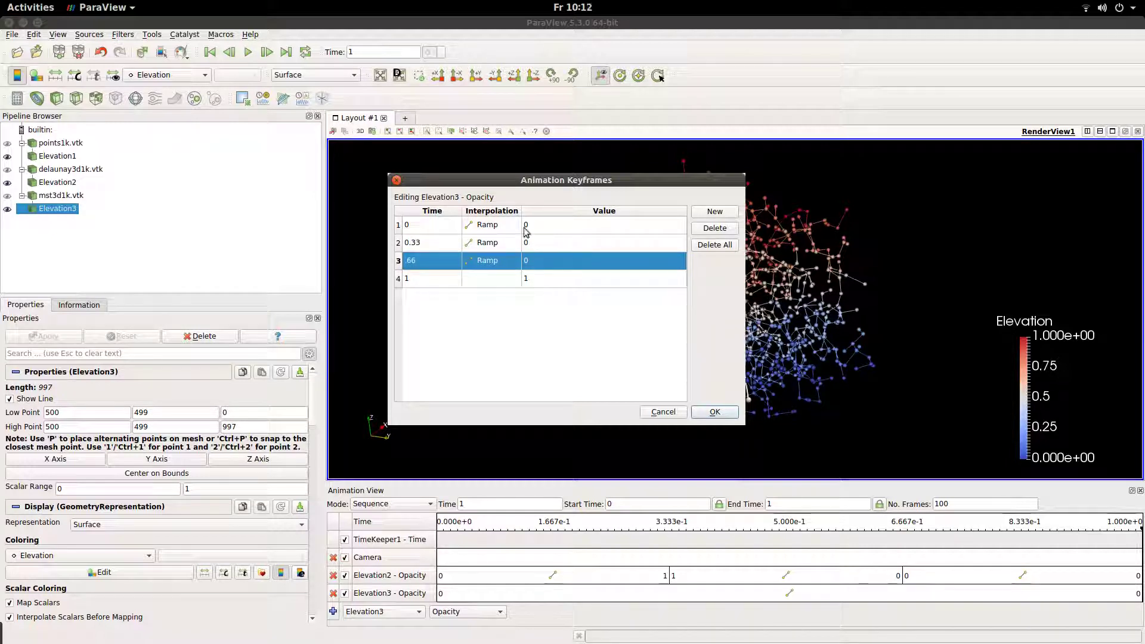
- Set the .66 keyframe's opacity to 1 (values 0, 0, 1, 1) and preview both fades
double_click(528, 262)
type("1")
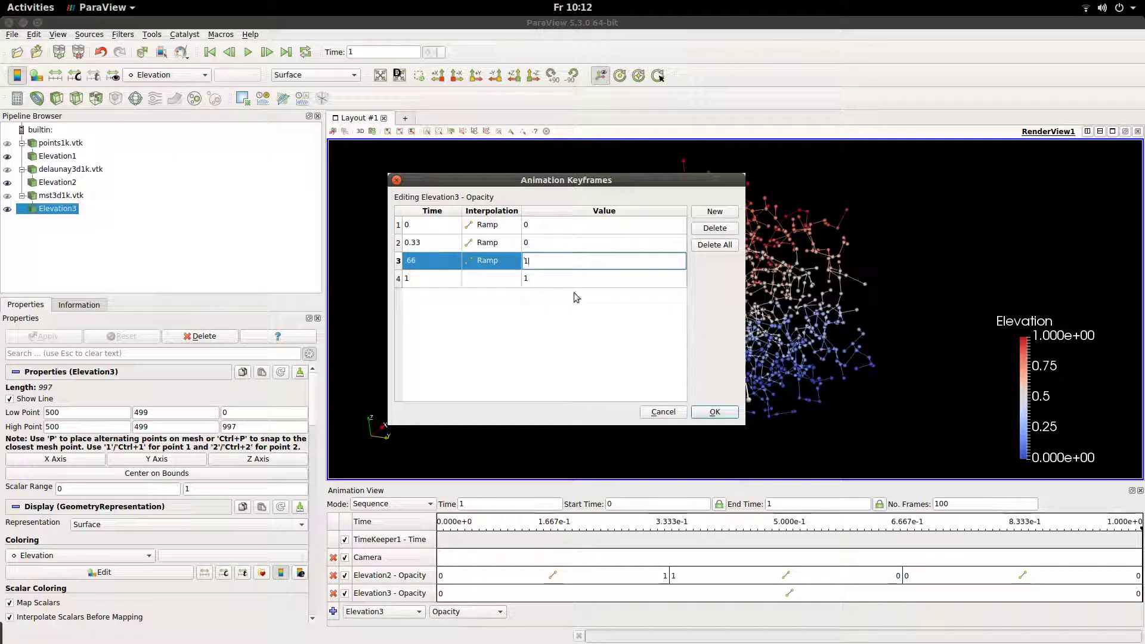
left_click(706, 411)
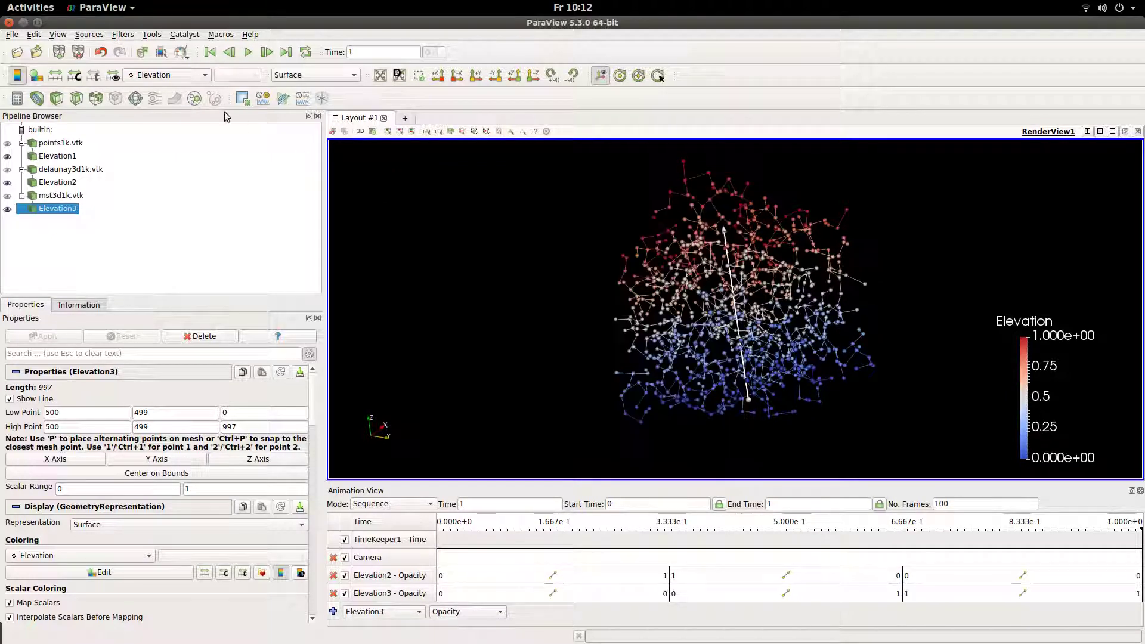
left_click(249, 53)
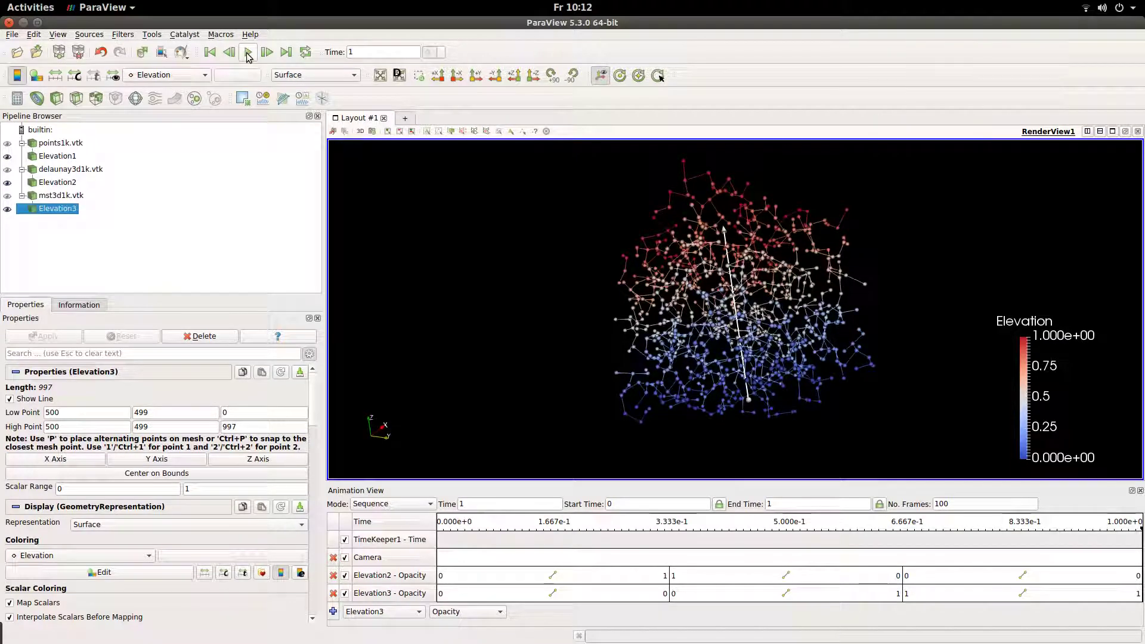
- Export the animation as AVI file scale_ser.avi, accepting the adjusted resolution
left_click(12, 35)
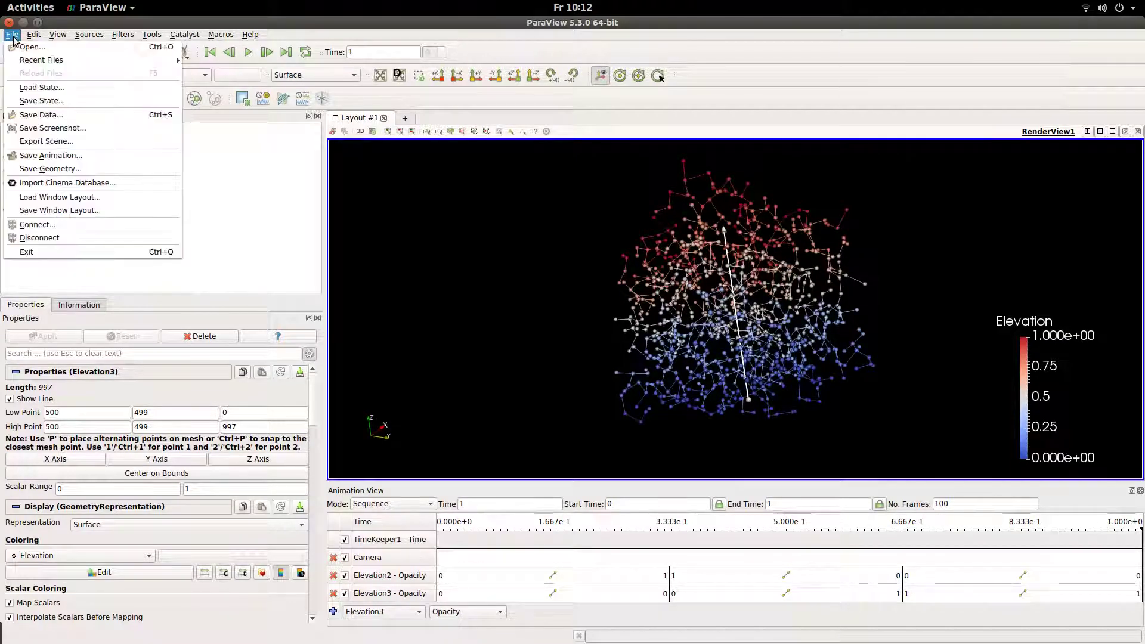
left_click(82, 156)
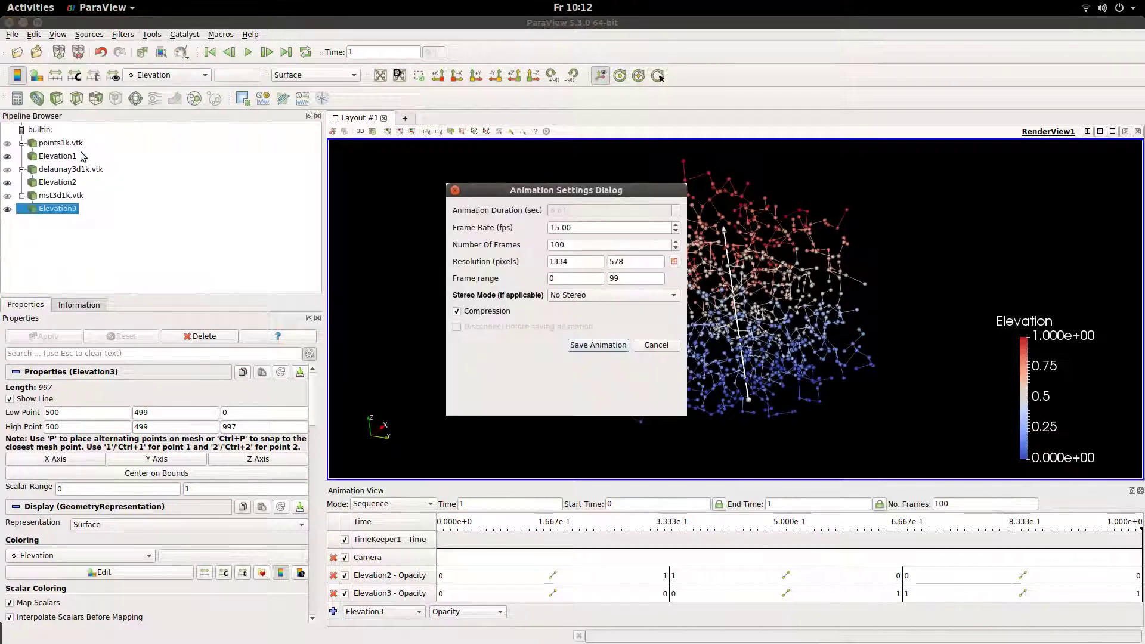
left_click(598, 342)
left_click(645, 528)
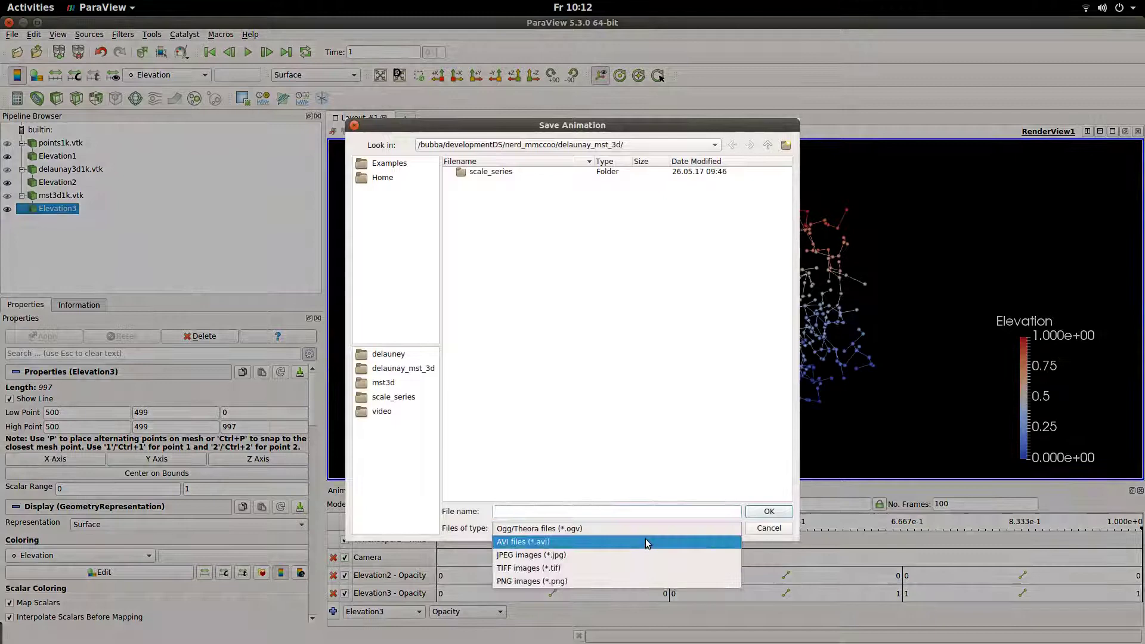
left_click(645, 542)
left_click(590, 511)
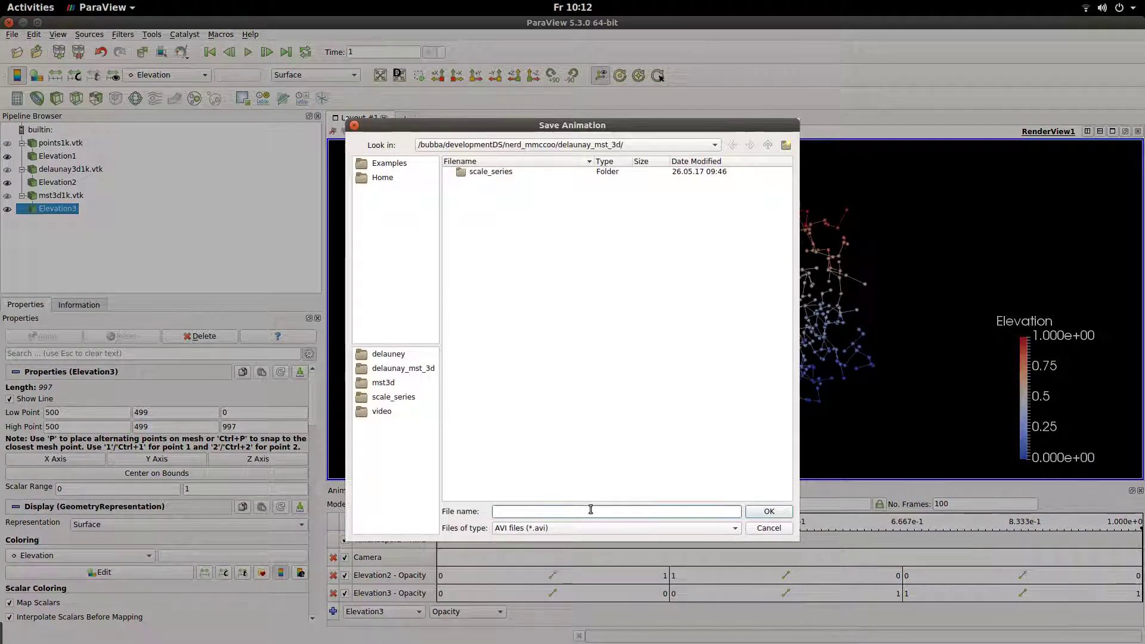
type("scale_")
key("Return")
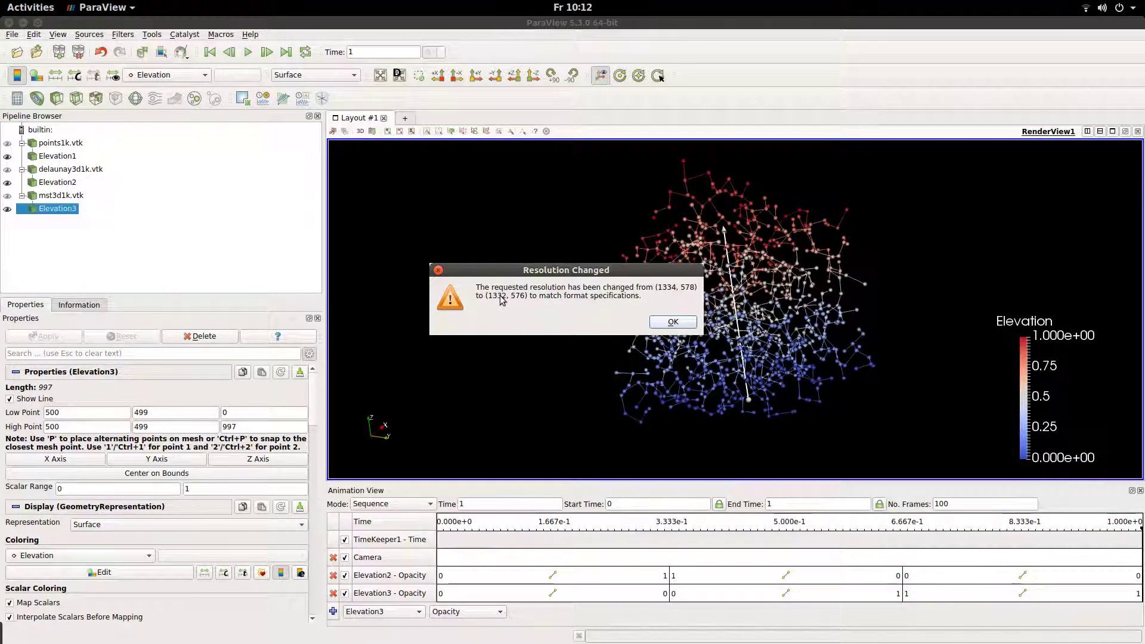
left_click(660, 325)
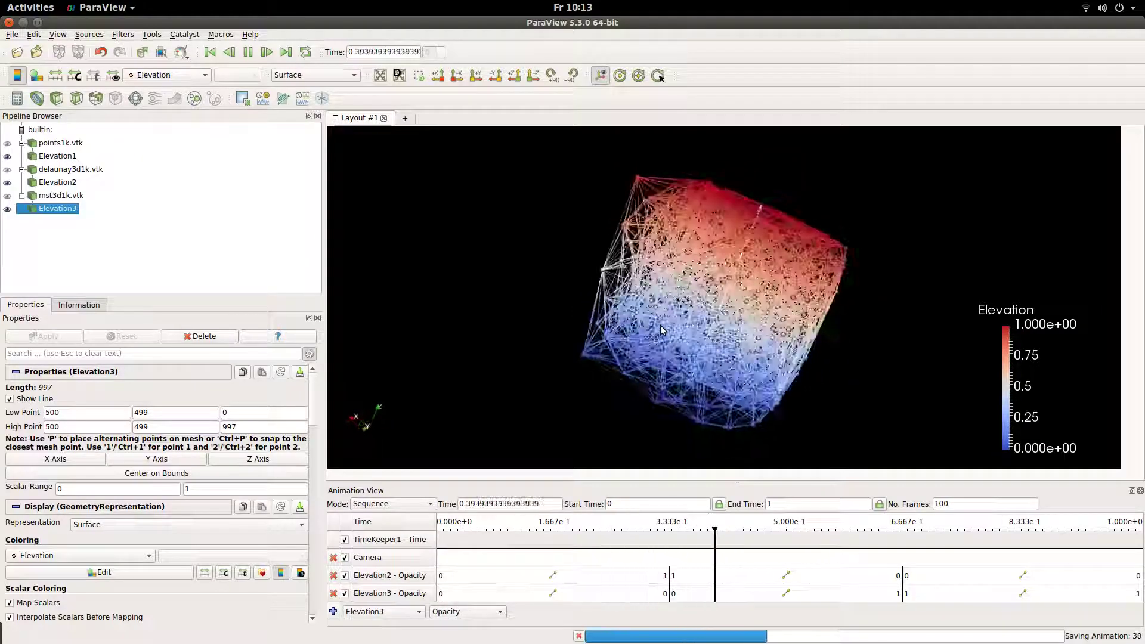
- Play scale_ser.avi from the project folder in the video player
left_click(30, 7)
left_click(358, 144)
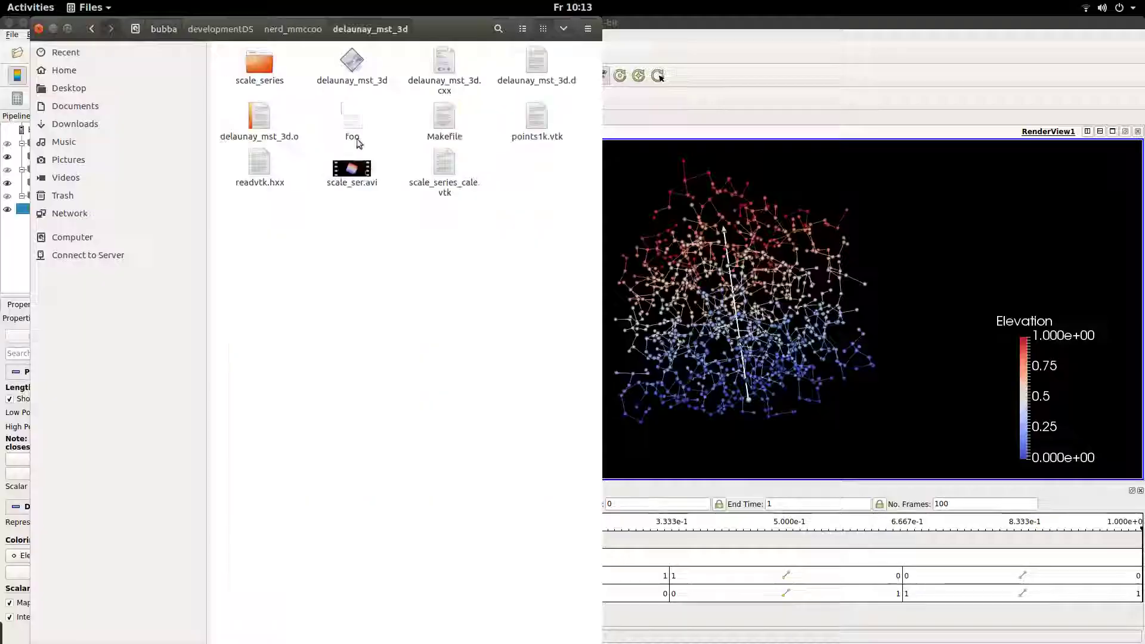
double_click(353, 171)
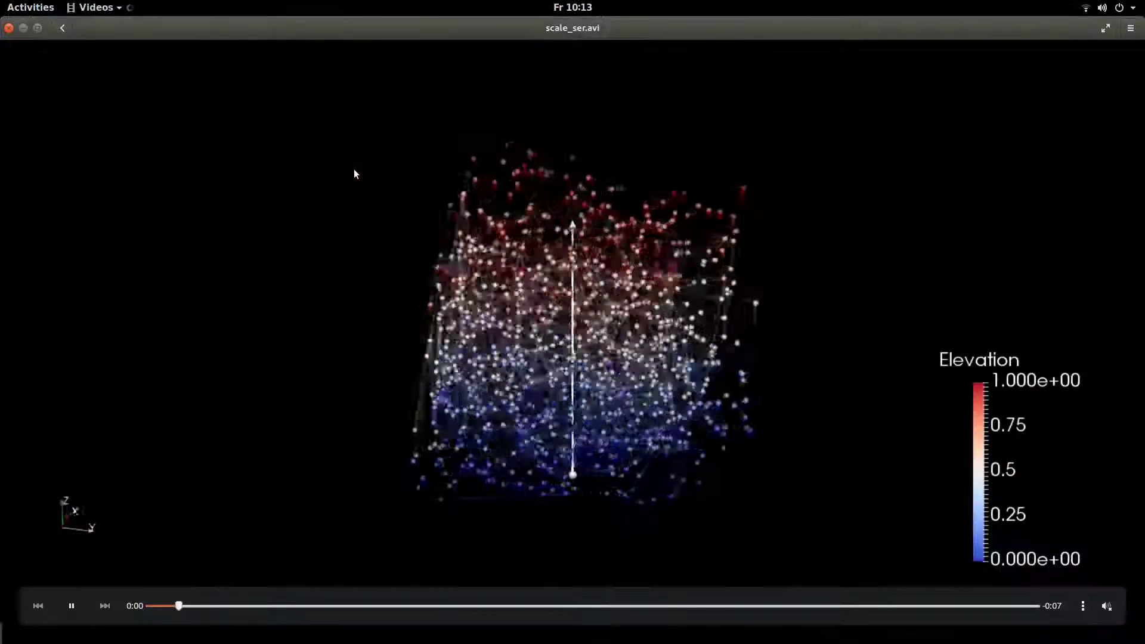